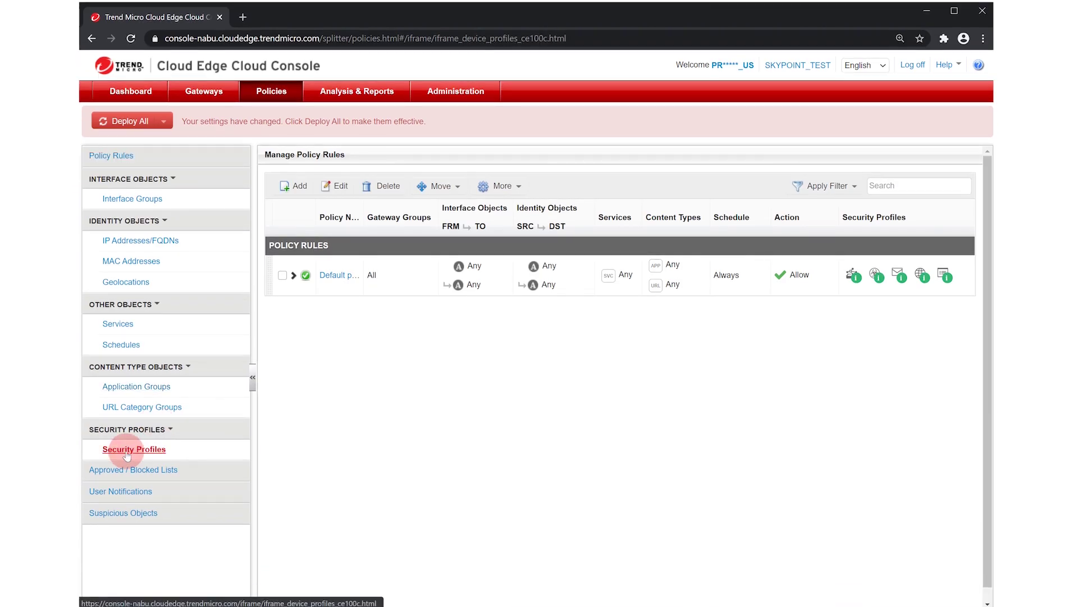
Step: Set the Default profile's IPS to Block with Advanced Settings on and minimum severity 4 - High
left_click(328, 240)
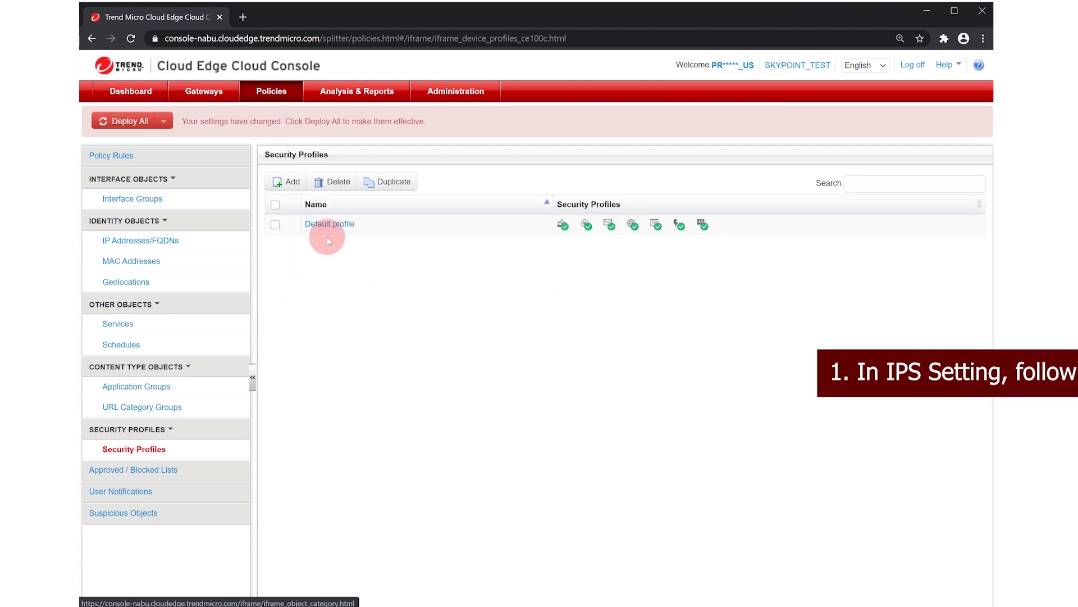
left_click(334, 225)
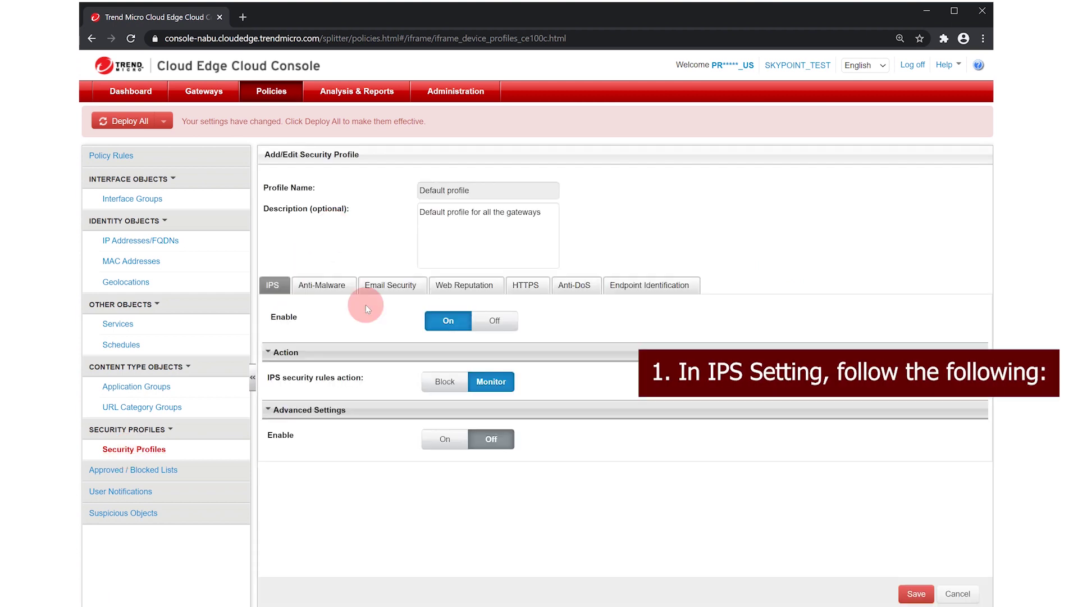
left_click(440, 382)
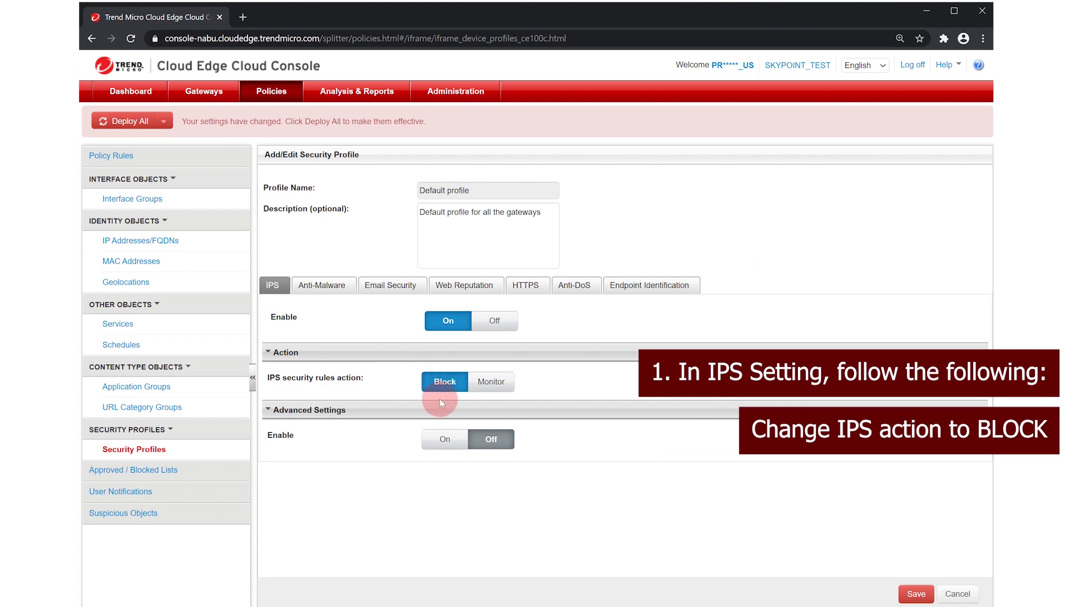
left_click(445, 438)
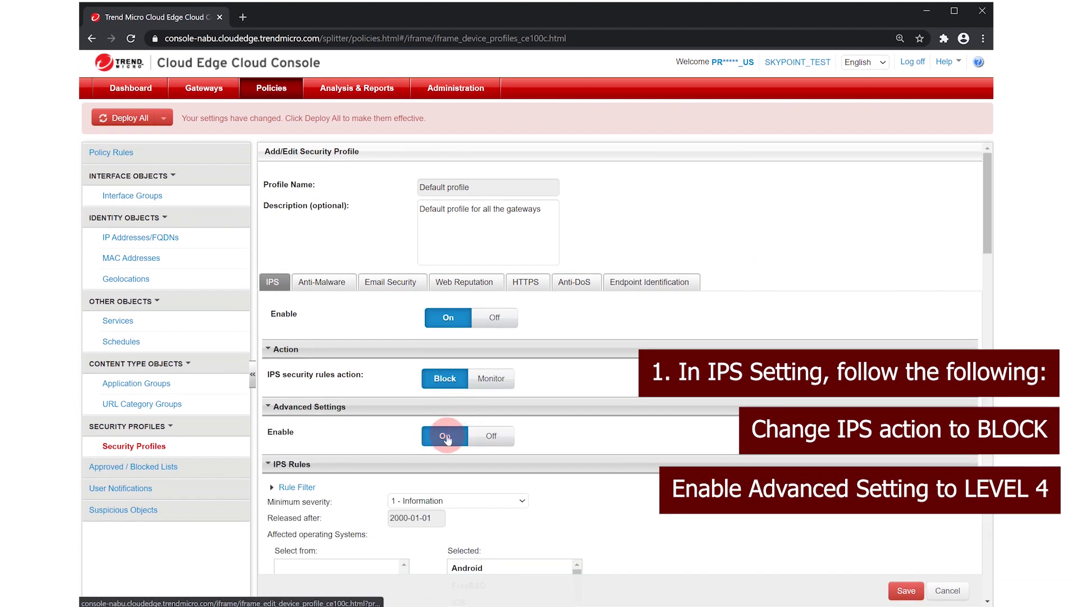
scroll(472, 506, "down", 2)
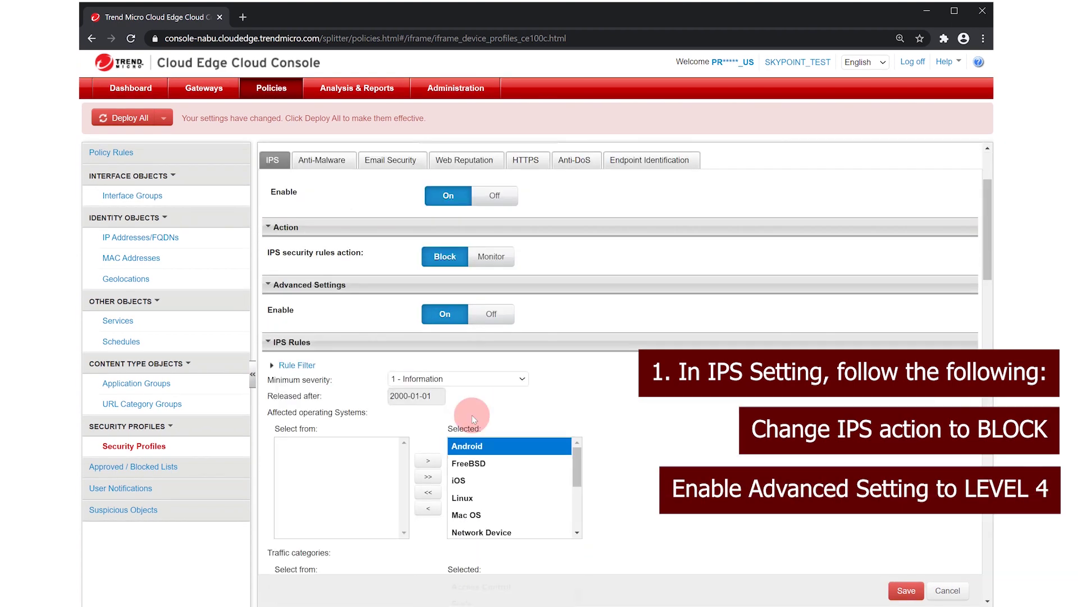
left_click(473, 379)
left_click(427, 454)
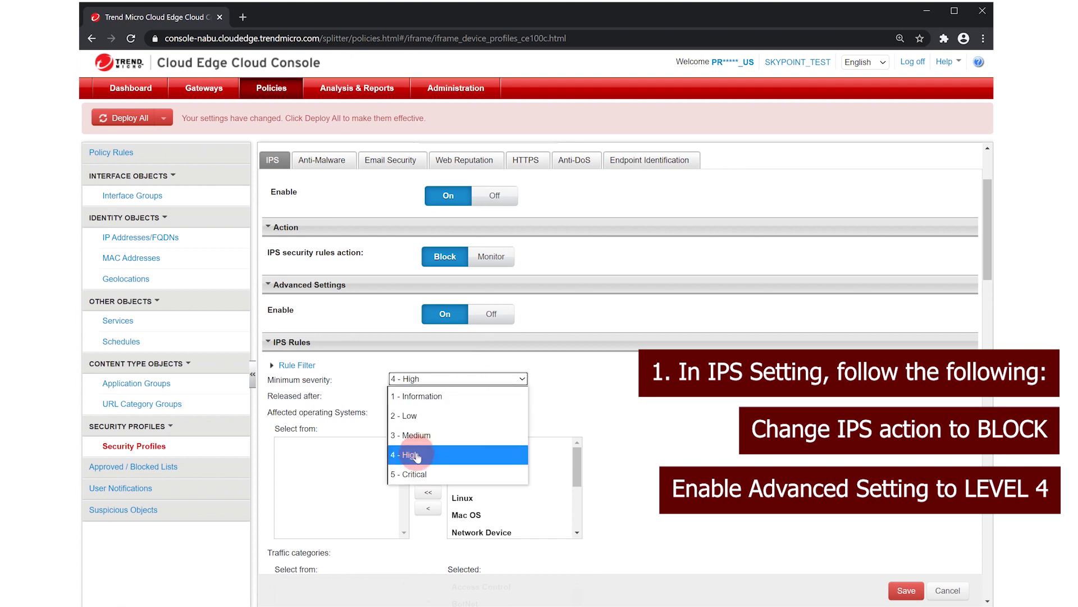
scroll(359, 326, "up", 2)
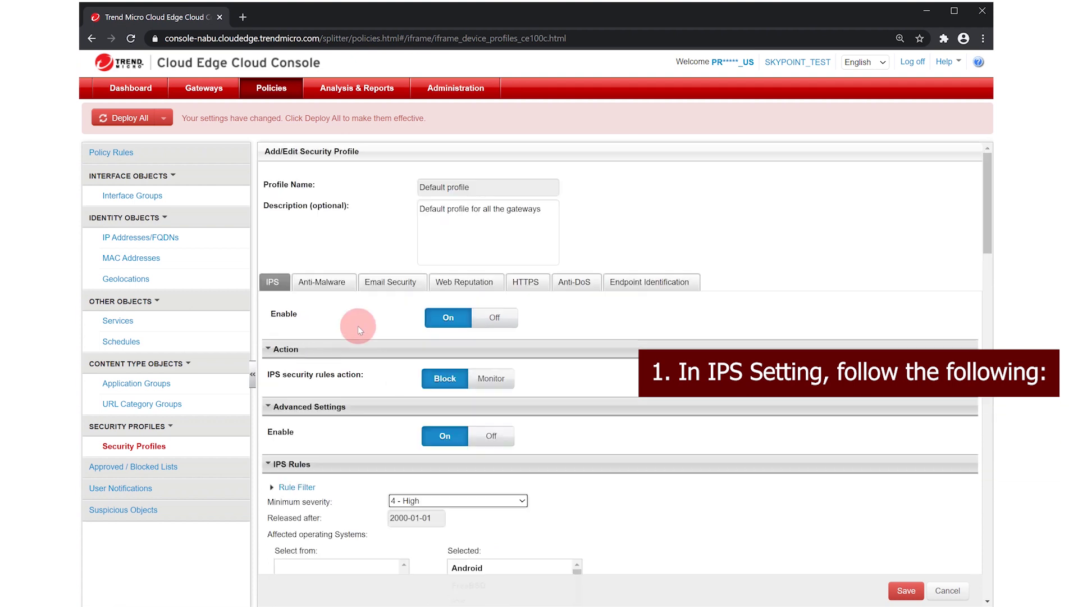
Step: Enable Smart Scan in the Default profile's Anti-Malware settings
left_click(324, 283)
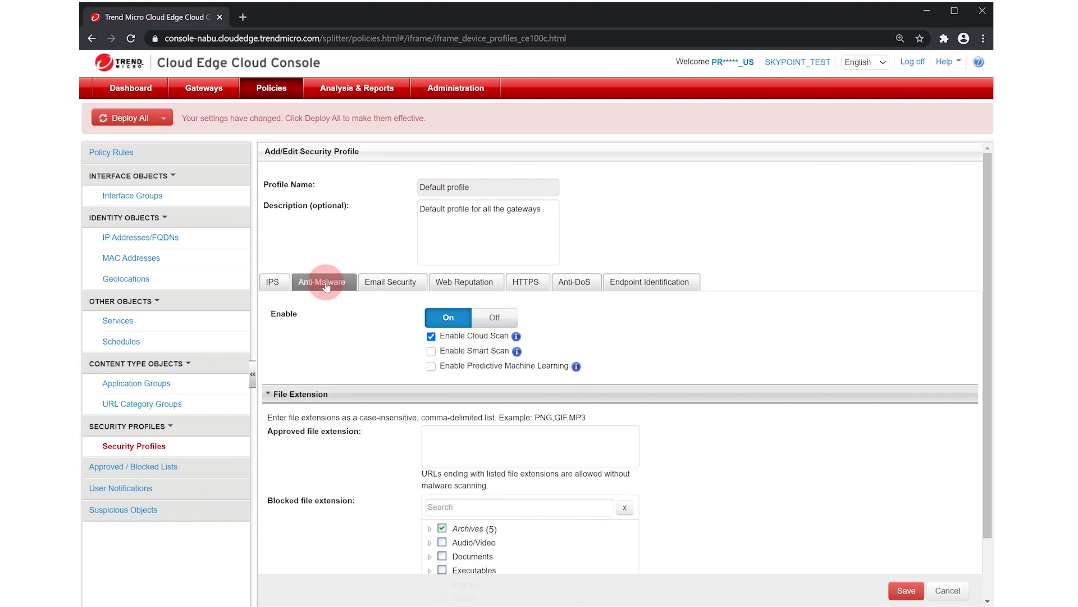
left_click(431, 351)
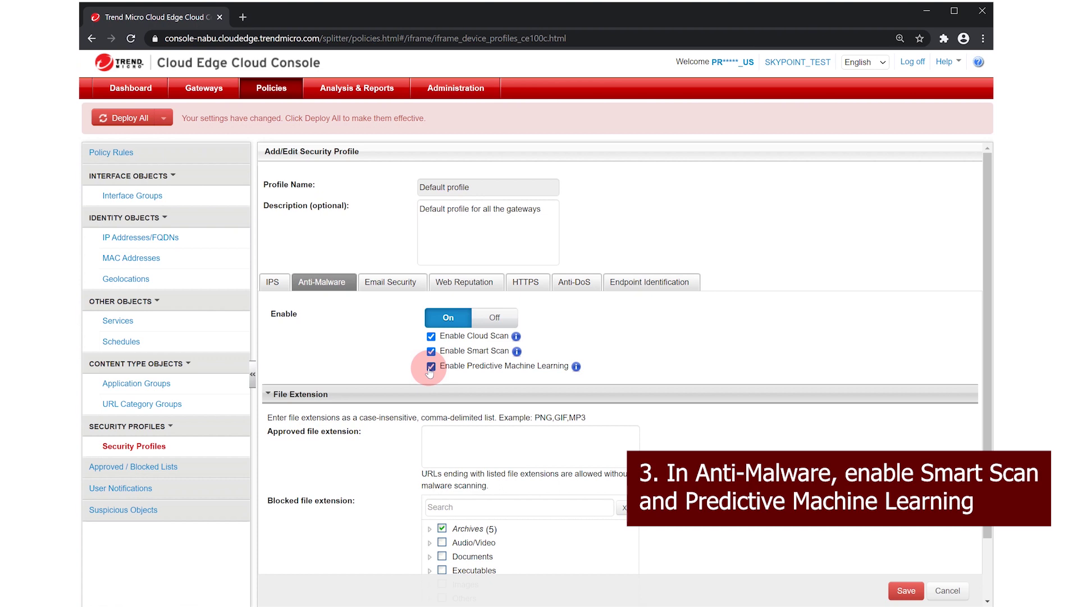
Step: Turn on email Virtual Analyzer, Predictive Machine Learning and Anti-Spam, then view Web Reputation
left_click(388, 283)
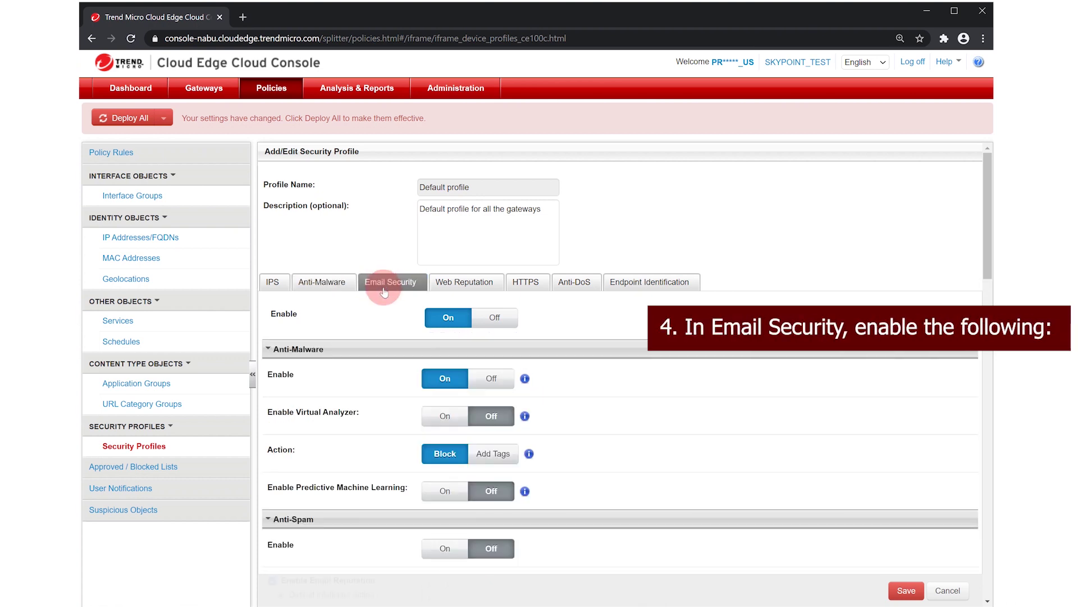
left_click(438, 415)
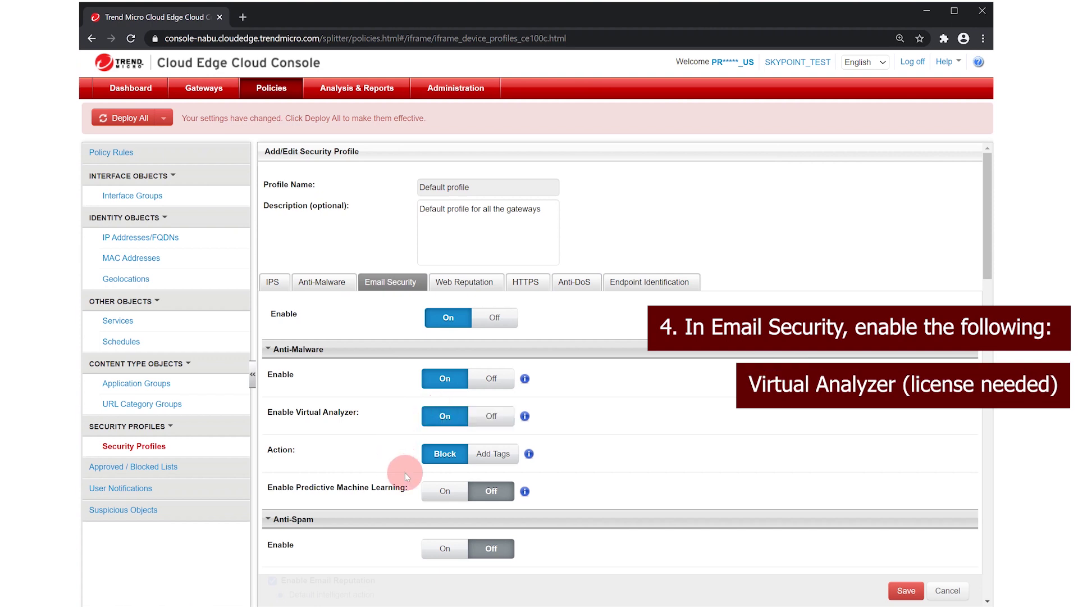
left_click(438, 493)
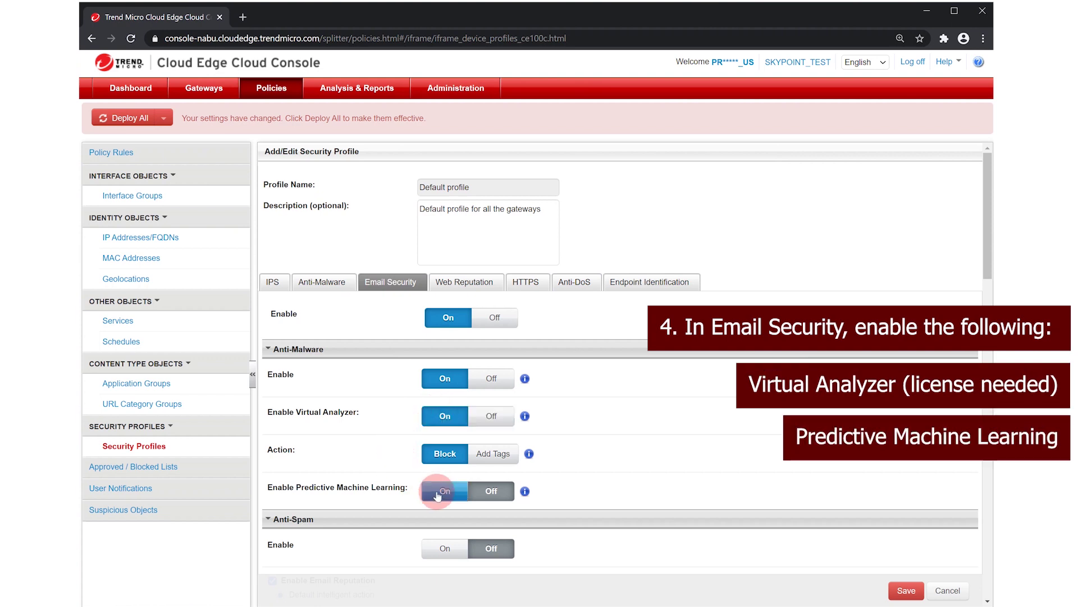
scroll(385, 445, "down", 1)
scroll(387, 426, "down", 2)
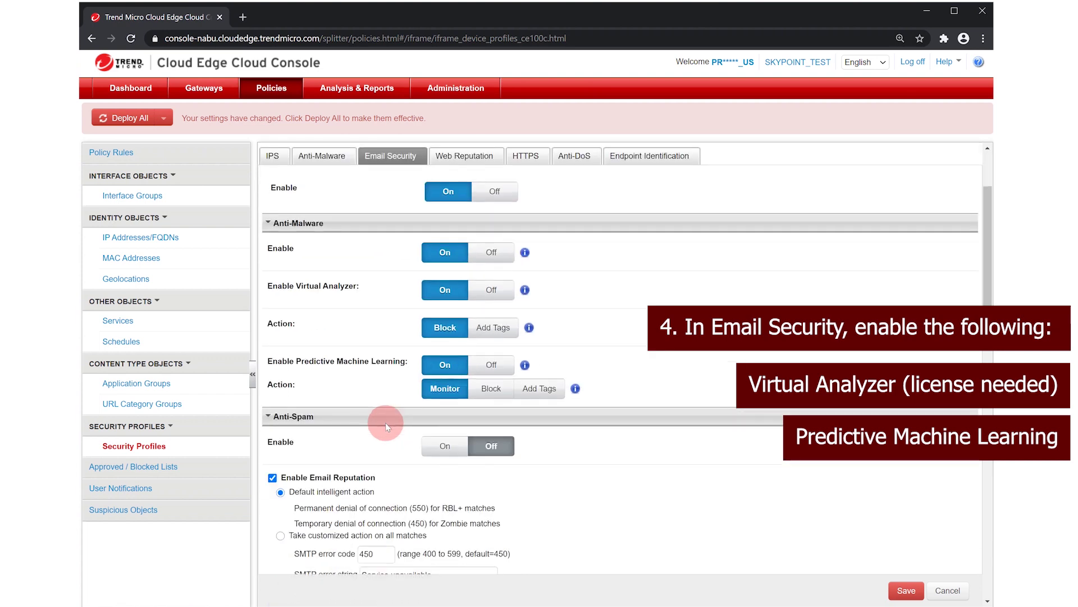
scroll(387, 426, "down", 3)
left_click(437, 334)
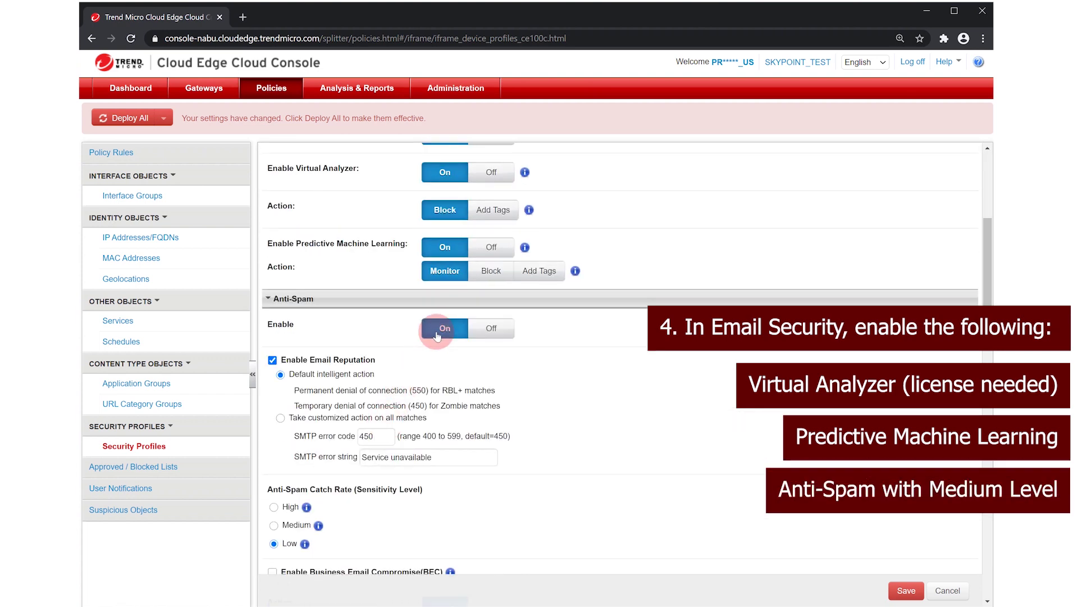
scroll(347, 367, "down", 1)
scroll(337, 372, "down", 1)
scroll(303, 387, "down", 1)
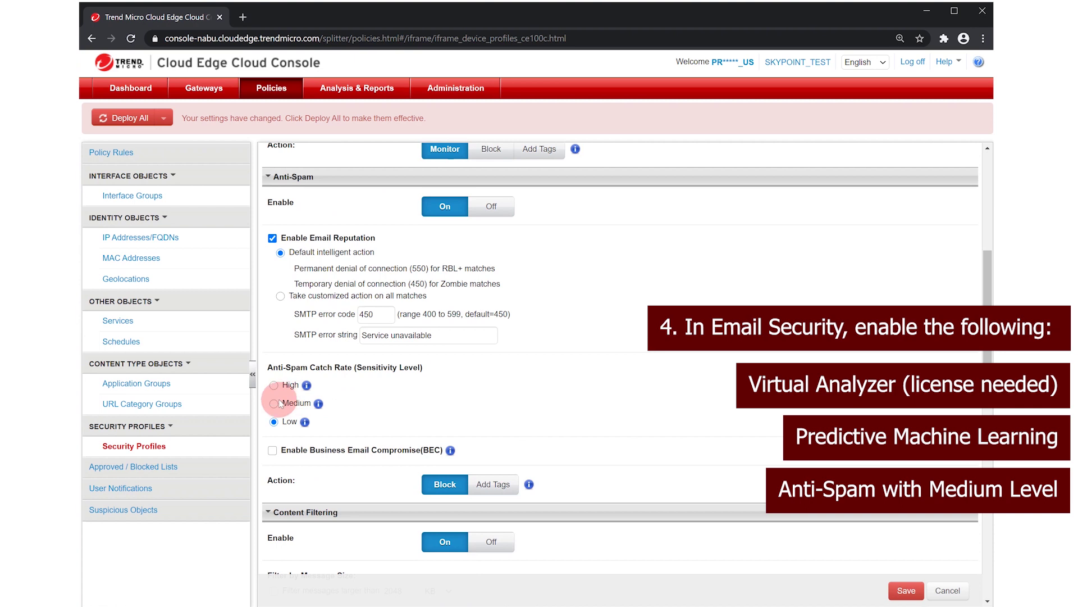
scroll(392, 357, "down", 2)
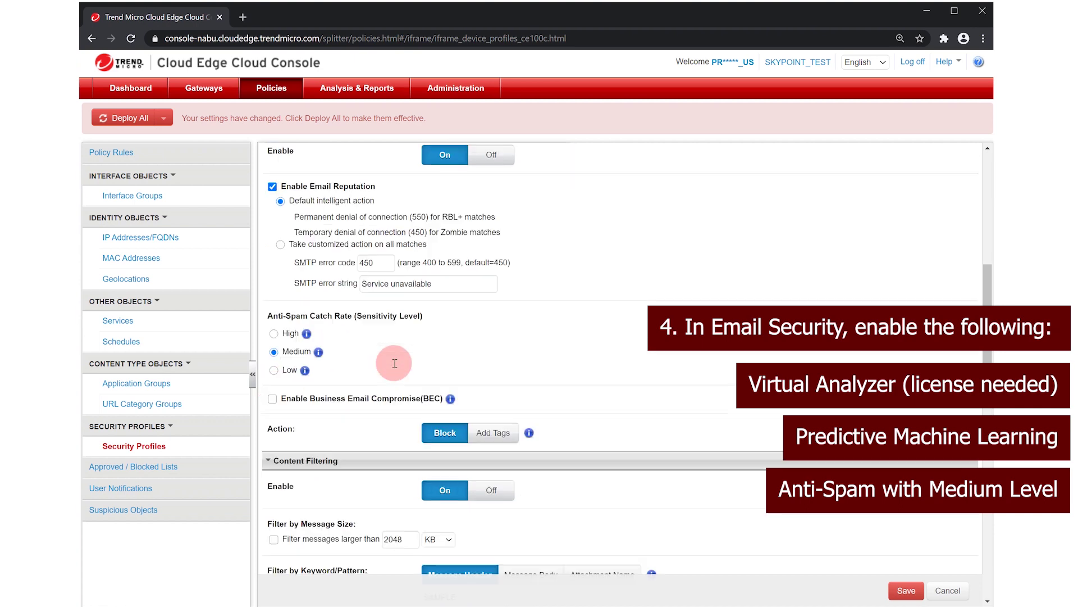
scroll(377, 385, "down", 1)
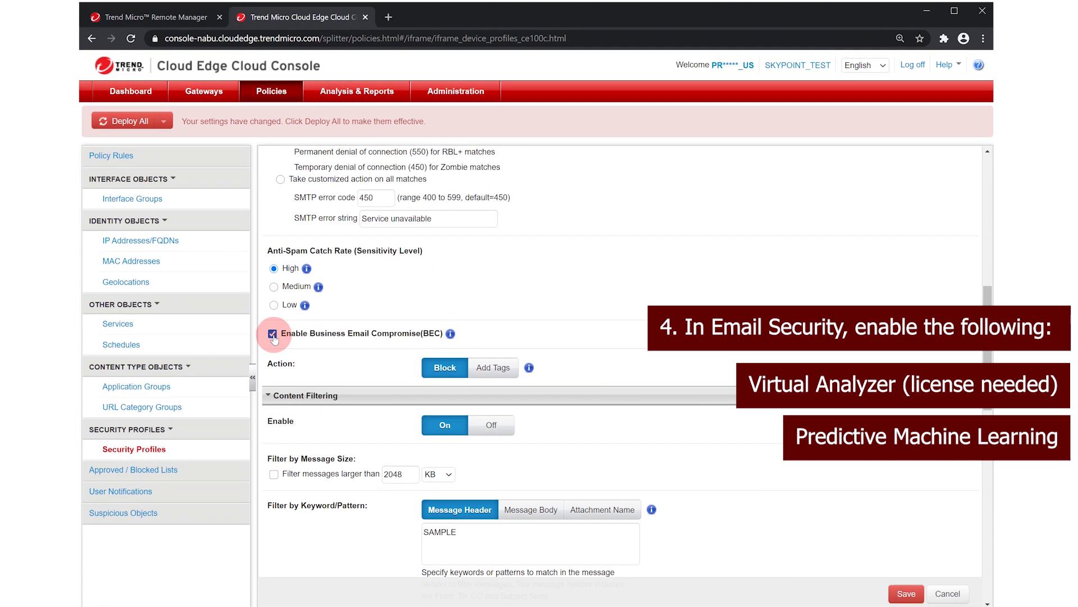
scroll(480, 316, "up", 3)
scroll(480, 316, "up", 3)
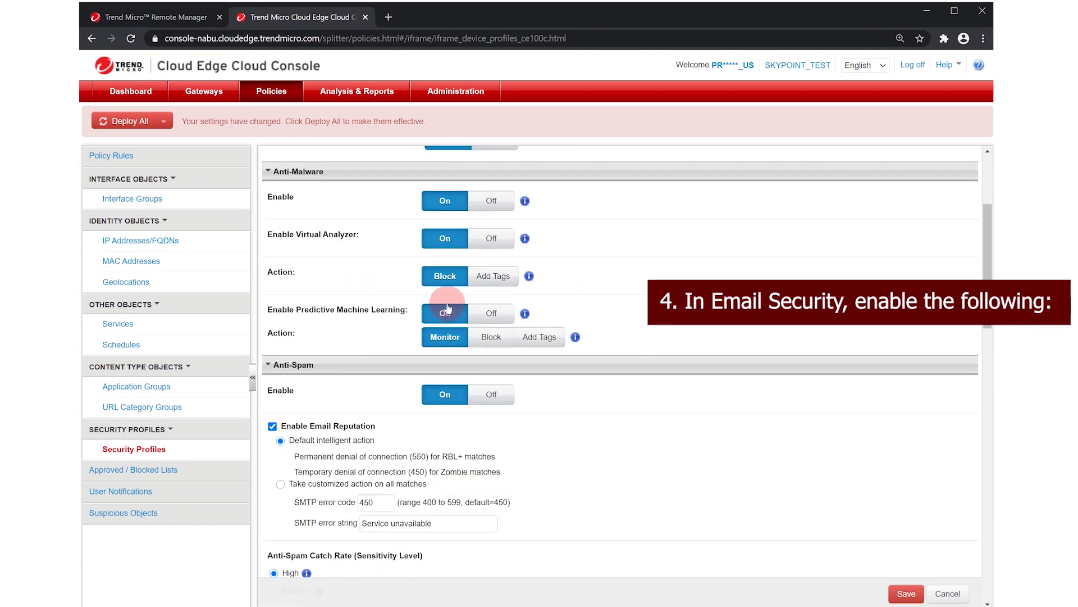
scroll(468, 303, "up", 3)
left_click(455, 287)
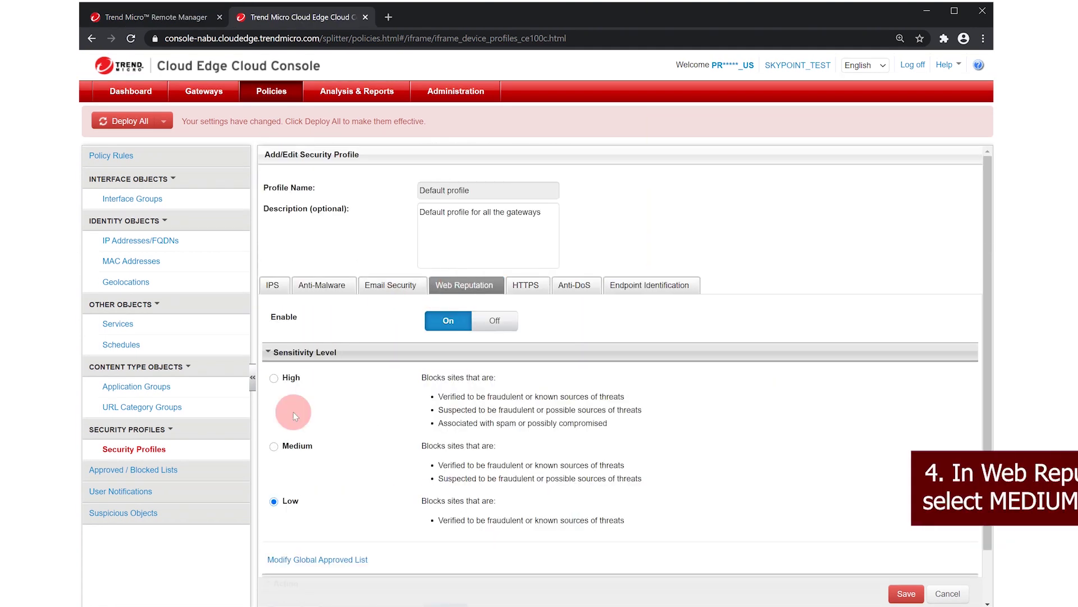
Step: Enable HTTPS scanning and save the Default profile
left_click(516, 287)
left_click(450, 322)
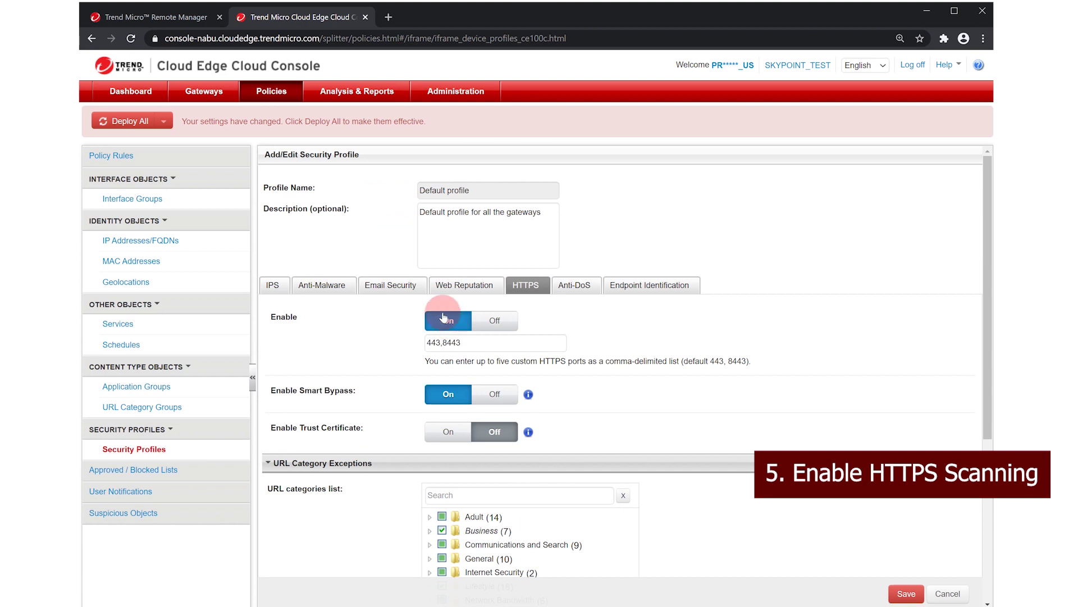
left_click(914, 599)
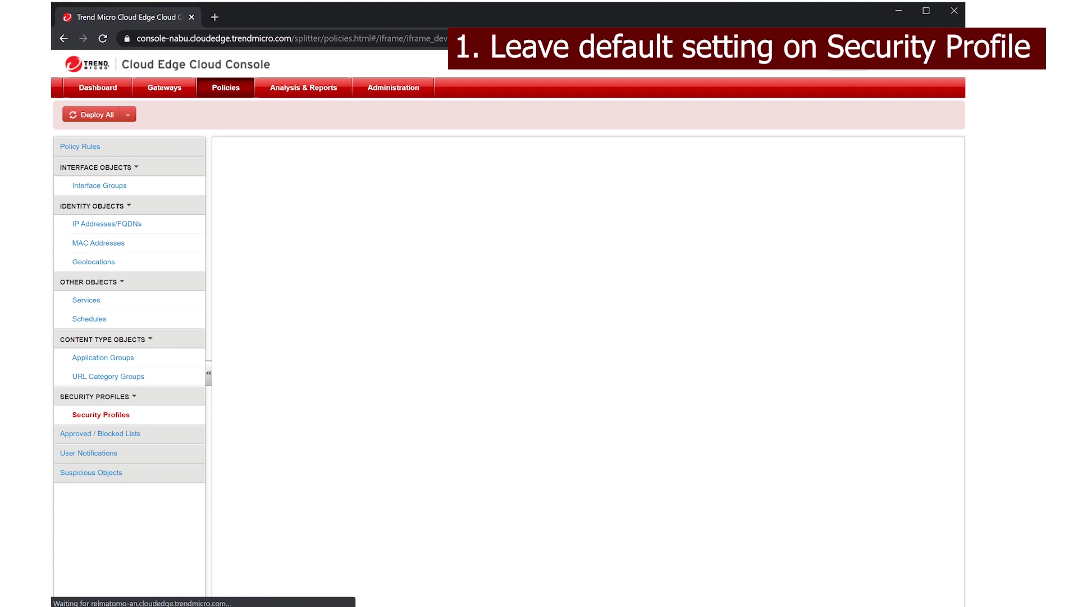
Step: Go to Policy Rules and start a new policy rule
left_click(100, 413)
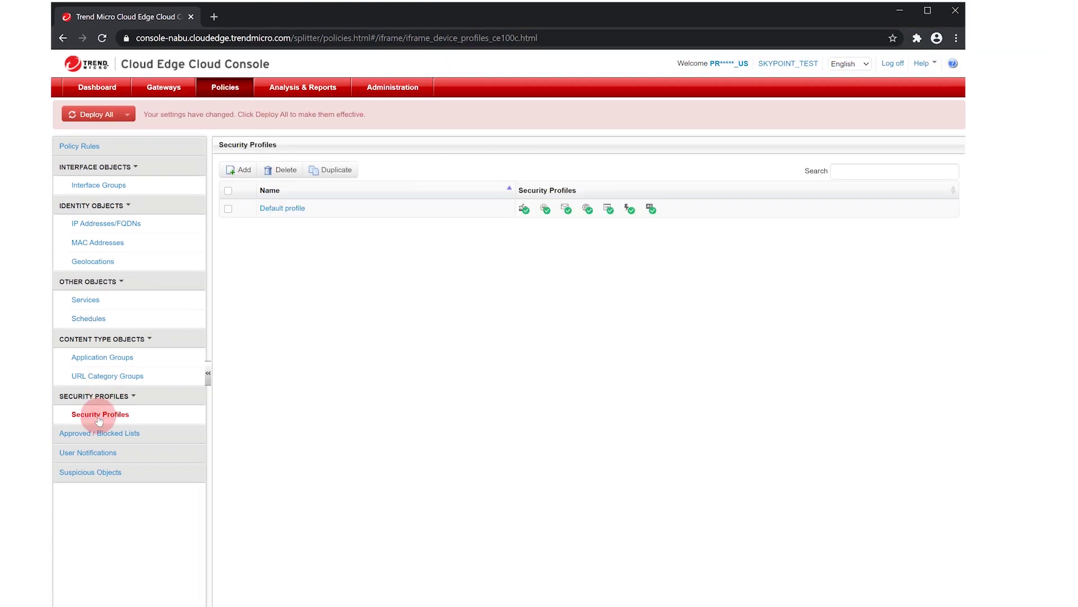
left_click(83, 147)
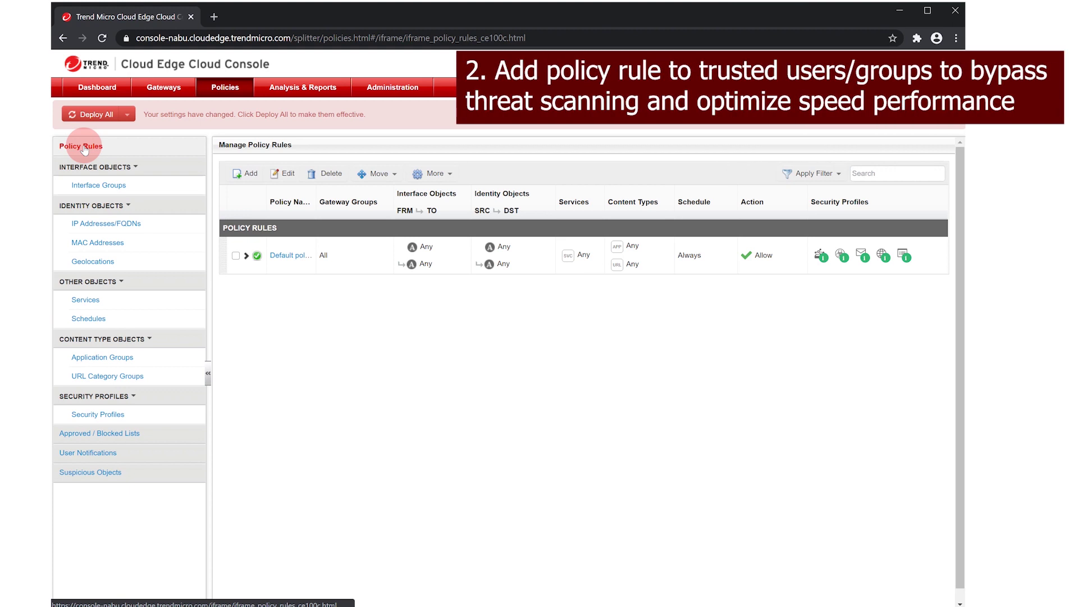
left_click(244, 173)
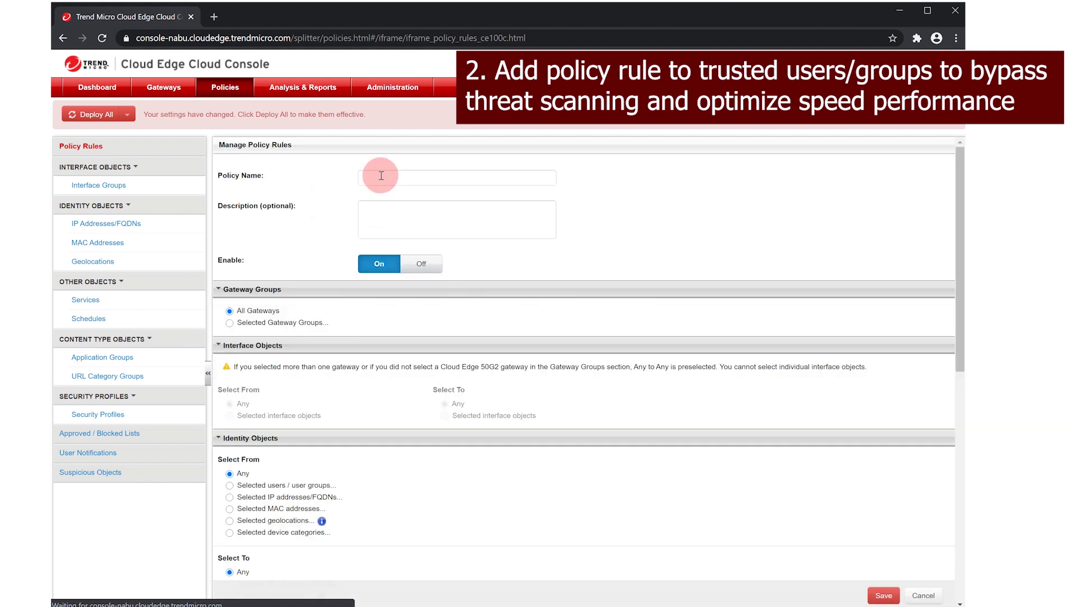
Step: Name the rule and select Gryffindor and Harry Potter as its source users
left_click(381, 175)
type("Bypass Policy")
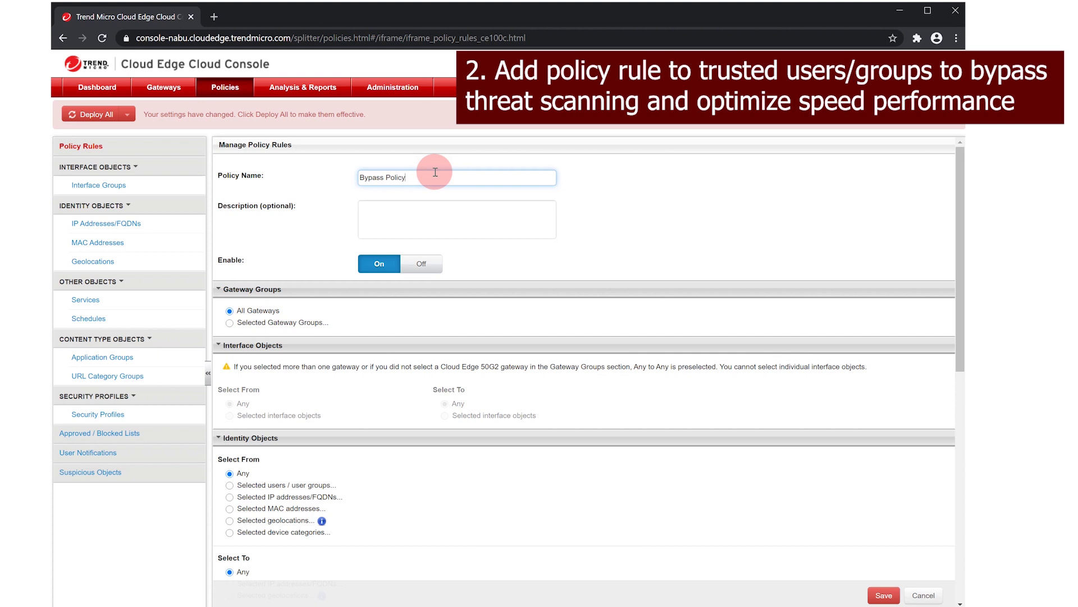
scroll(270, 339, "down", 2)
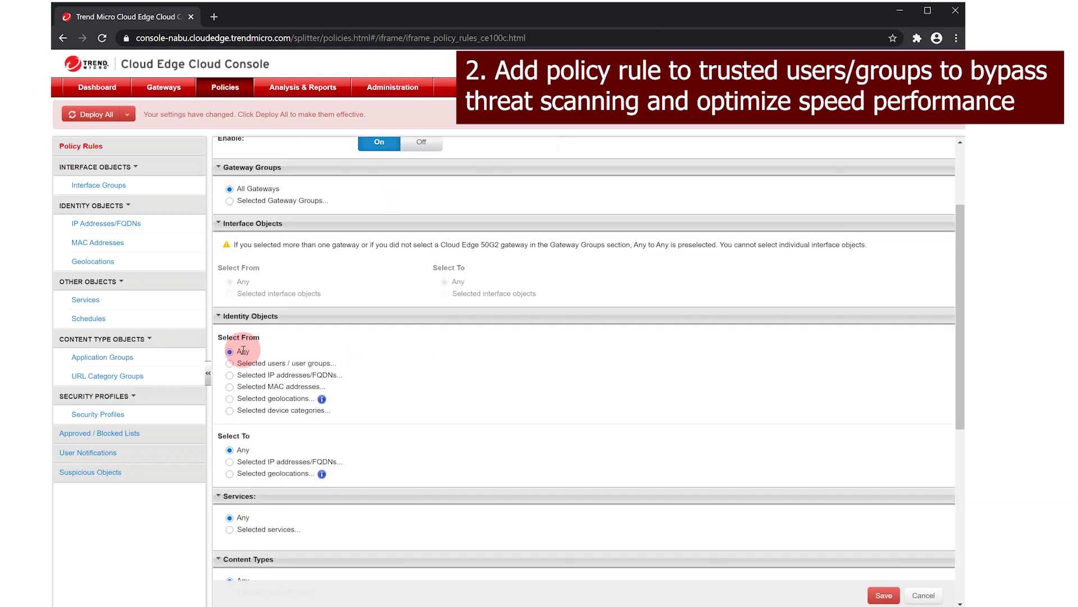
left_click(229, 363)
scroll(302, 415, "down", 1)
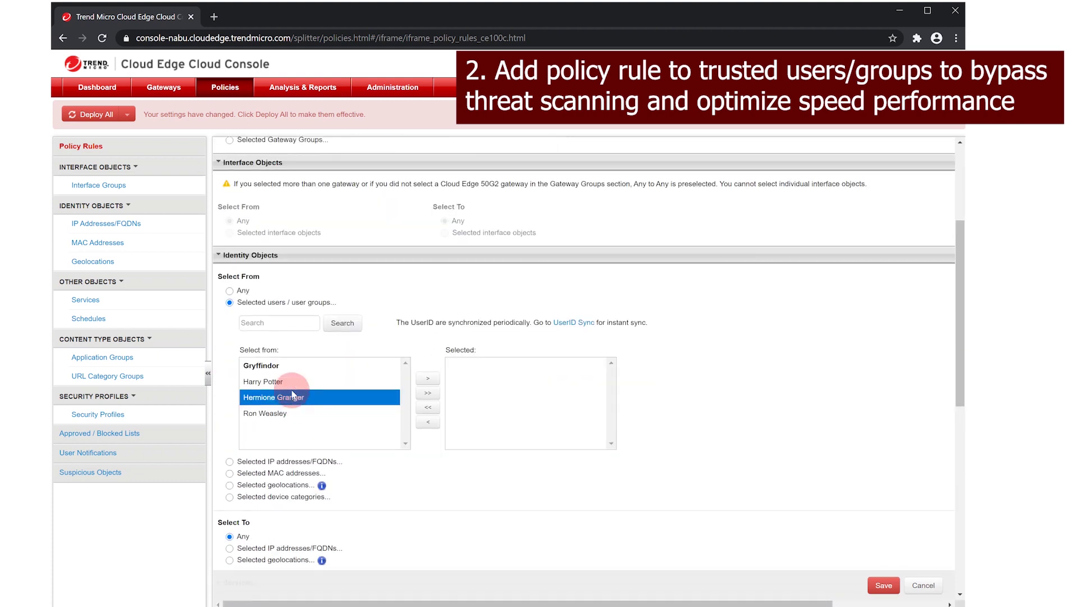
left_click(283, 367)
left_click(427, 378)
left_click(341, 366)
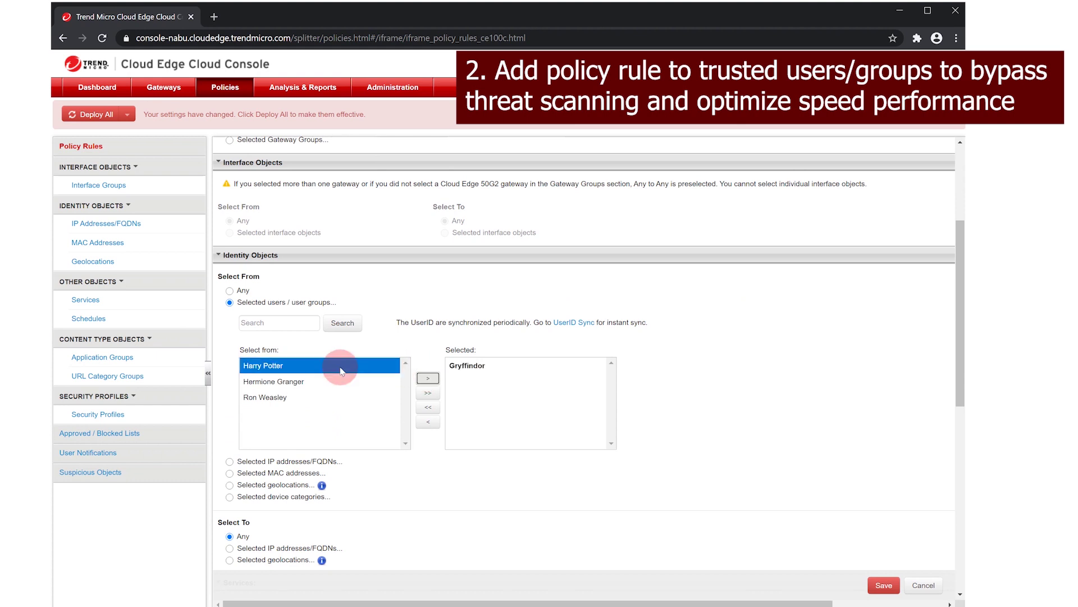
left_click(427, 379)
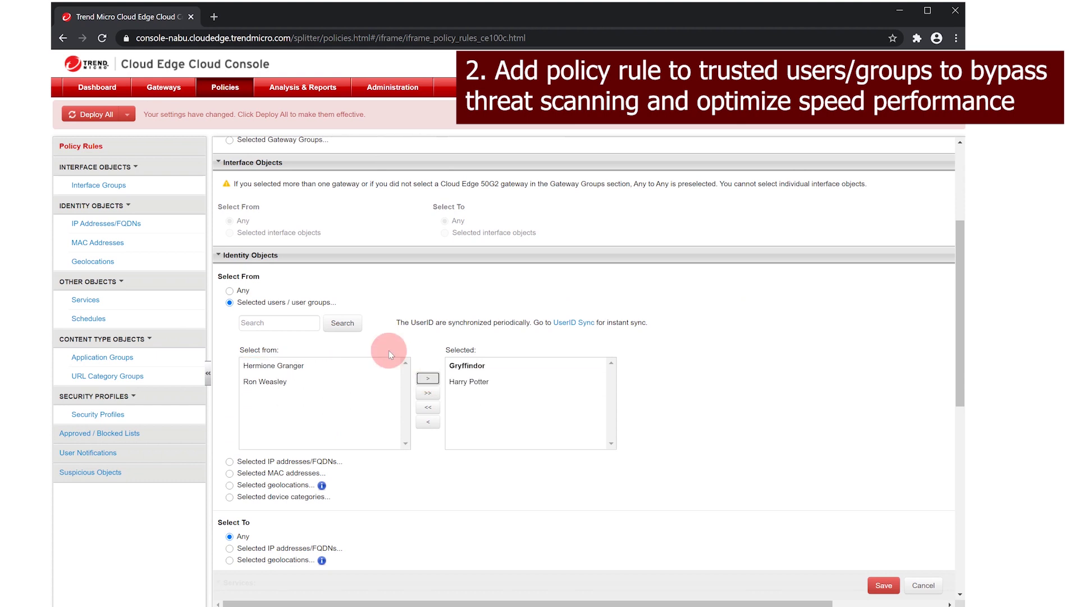
scroll(388, 350, "down", 2)
scroll(384, 349, "down", 1)
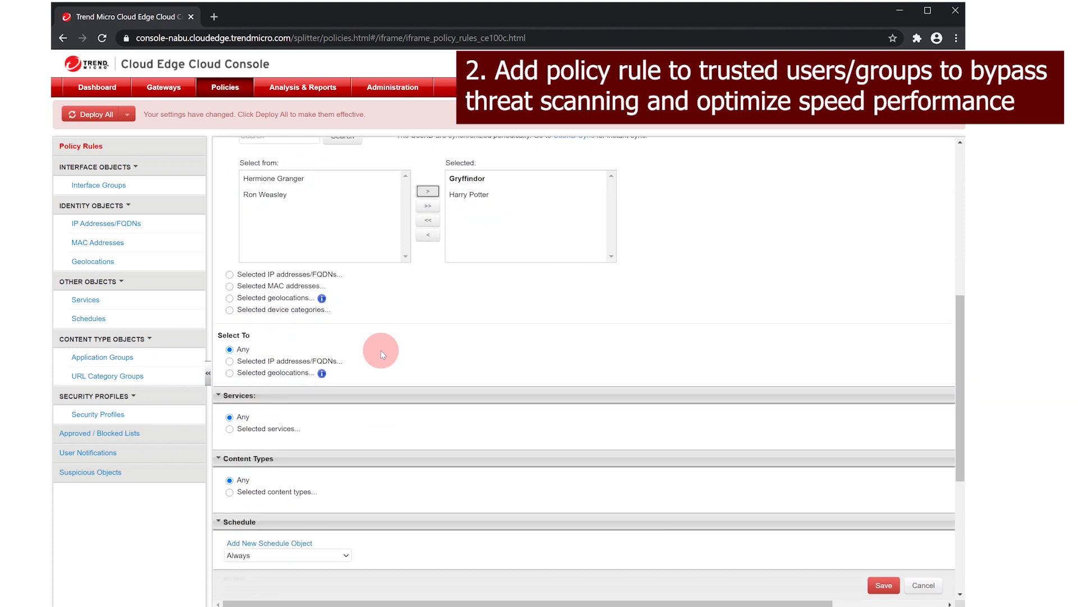
scroll(381, 350, "down", 1)
scroll(380, 350, "down", 1)
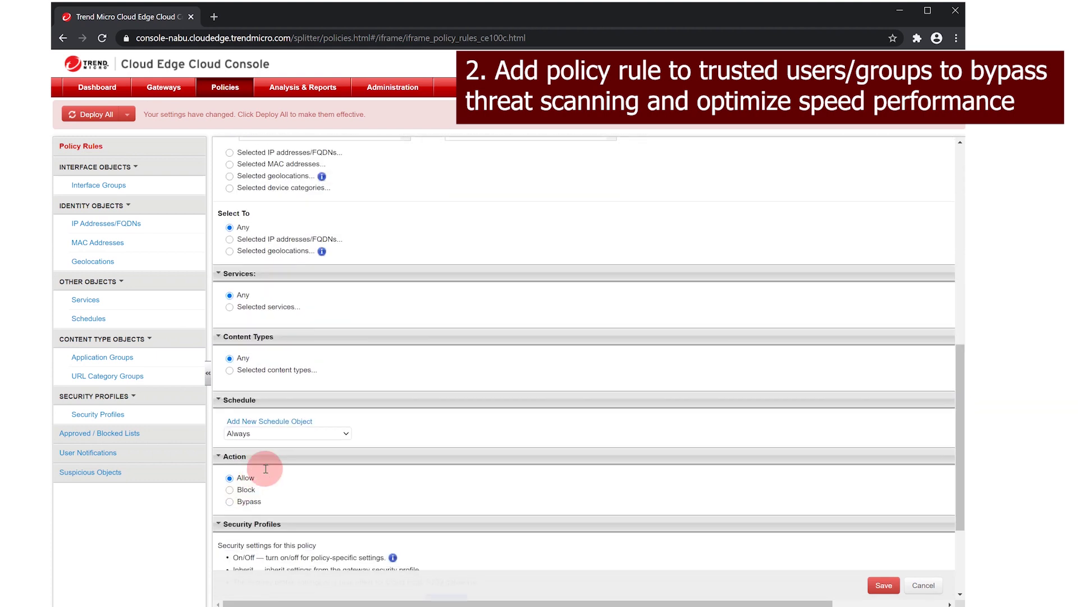
scroll(265, 469, "down", 2)
Step: Set the rule's action to Bypass and save it
left_click(229, 378)
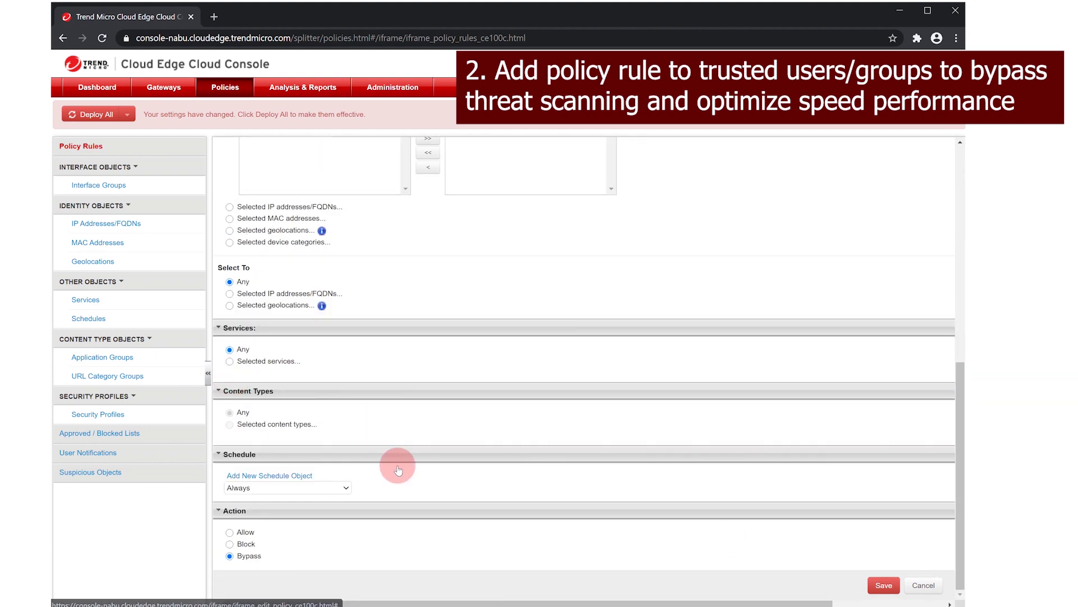
left_click(877, 583)
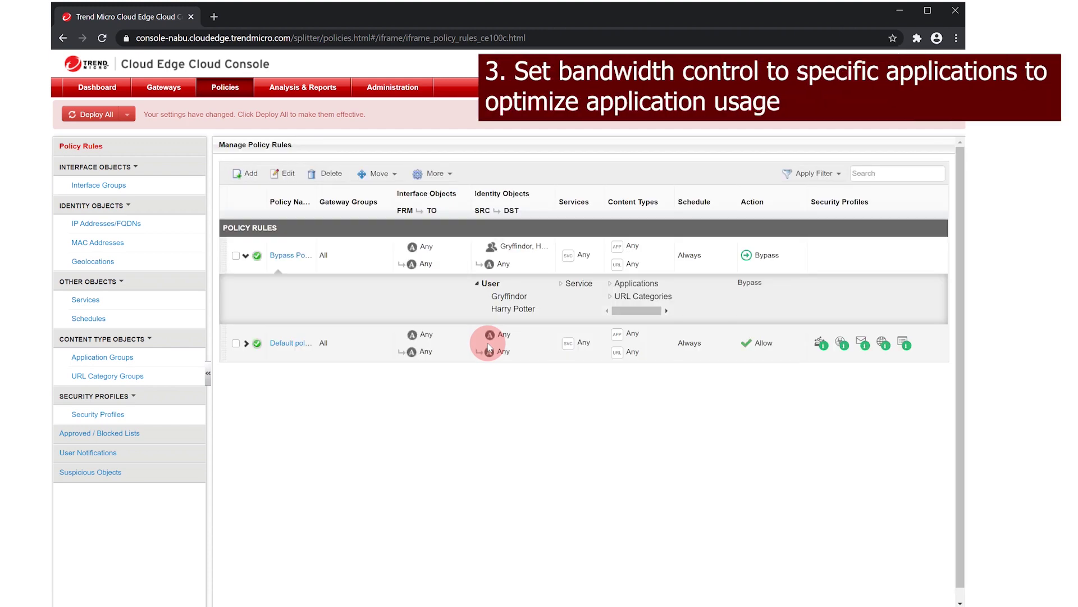
Step: Go to the CloudEdge100G2 gateway's Bandwidth Control page
left_click(167, 91)
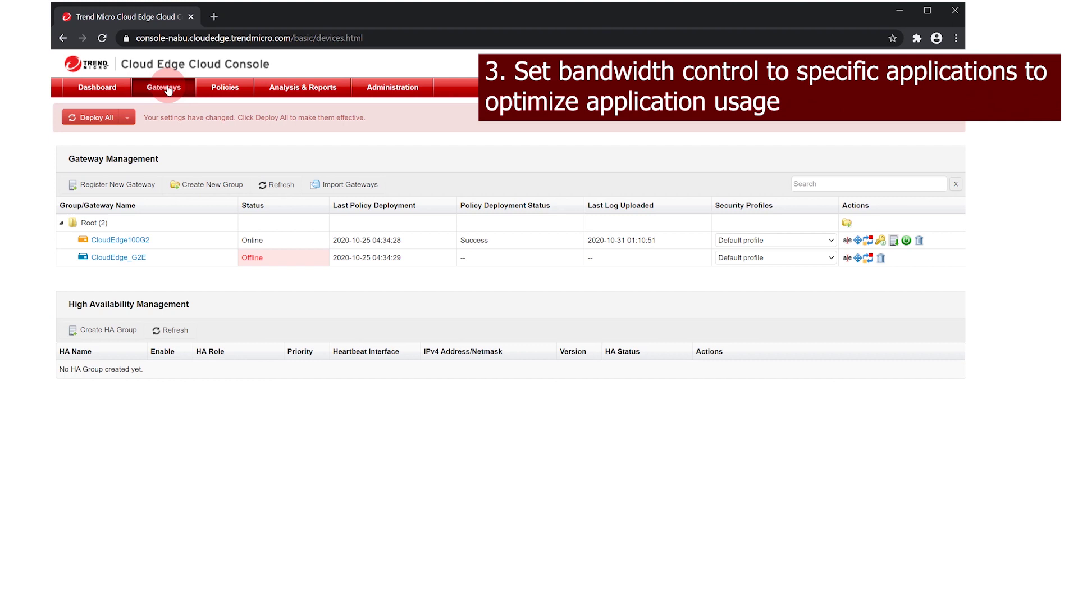
left_click(121, 241)
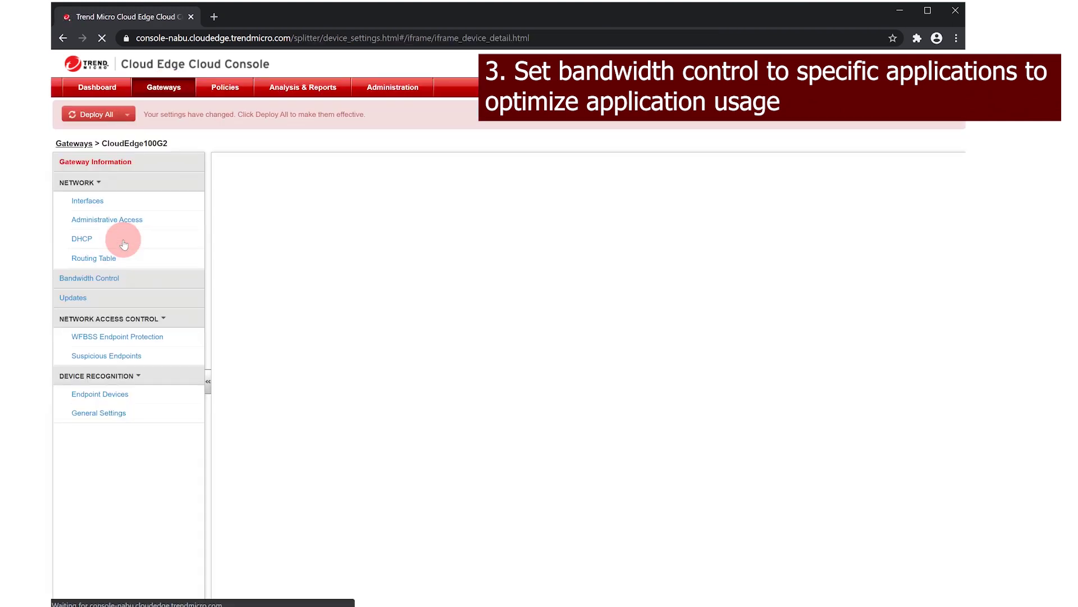
left_click(102, 281)
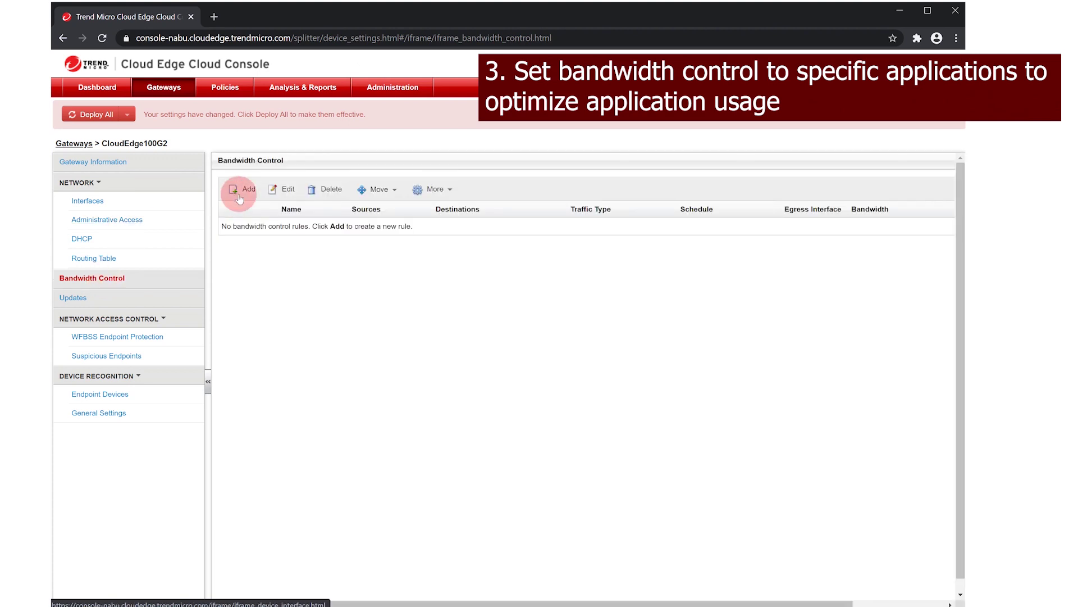
Step: Create bandwidth rule Bypass Application Services covering all Application Service applications
left_click(238, 193)
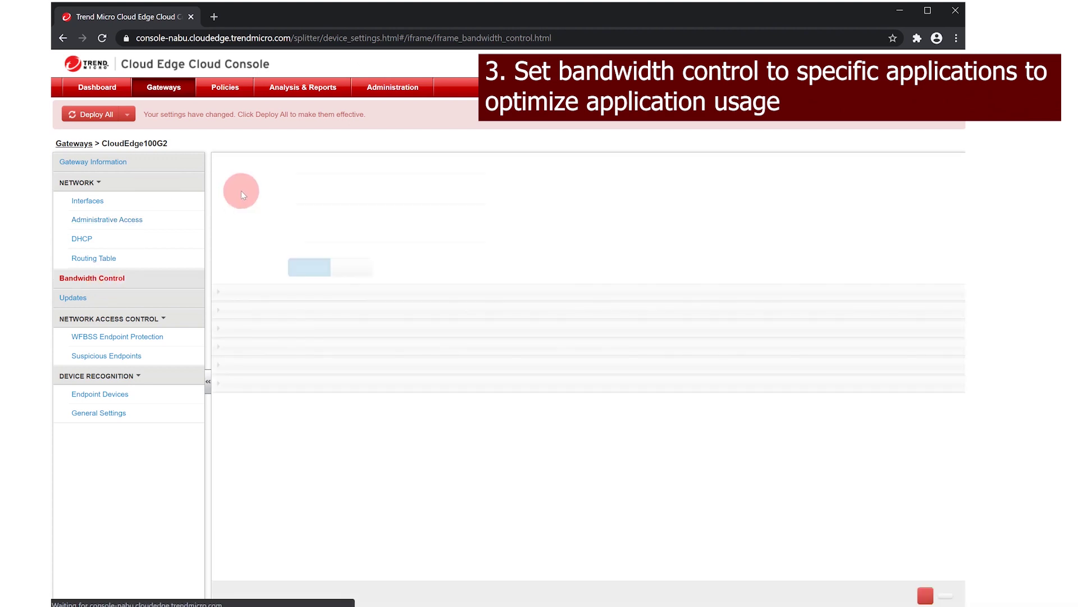
left_click(345, 195)
type("Bypass Application Ser")
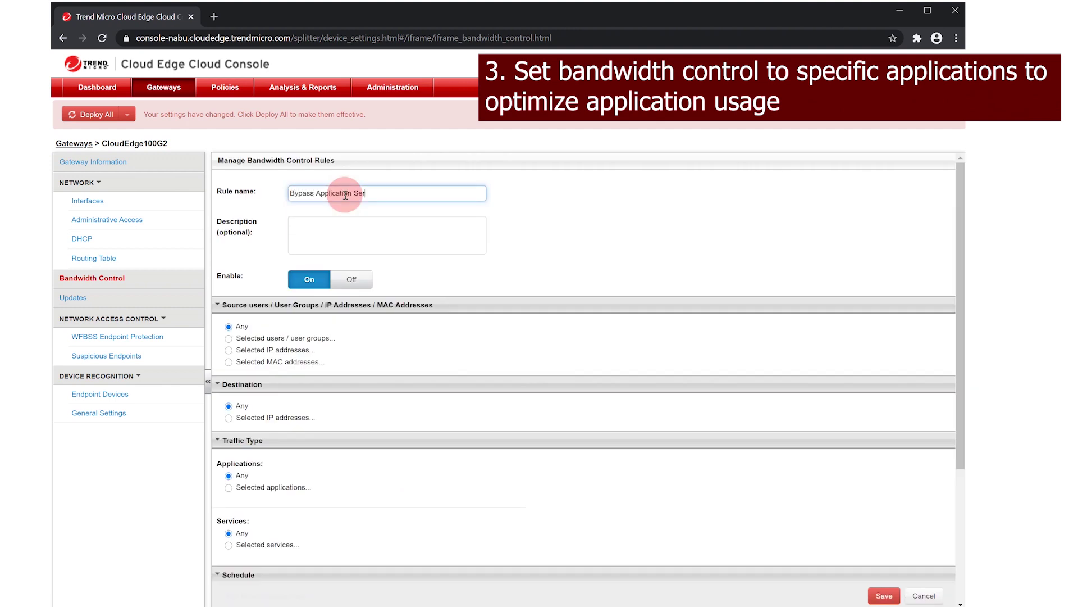
type("es")
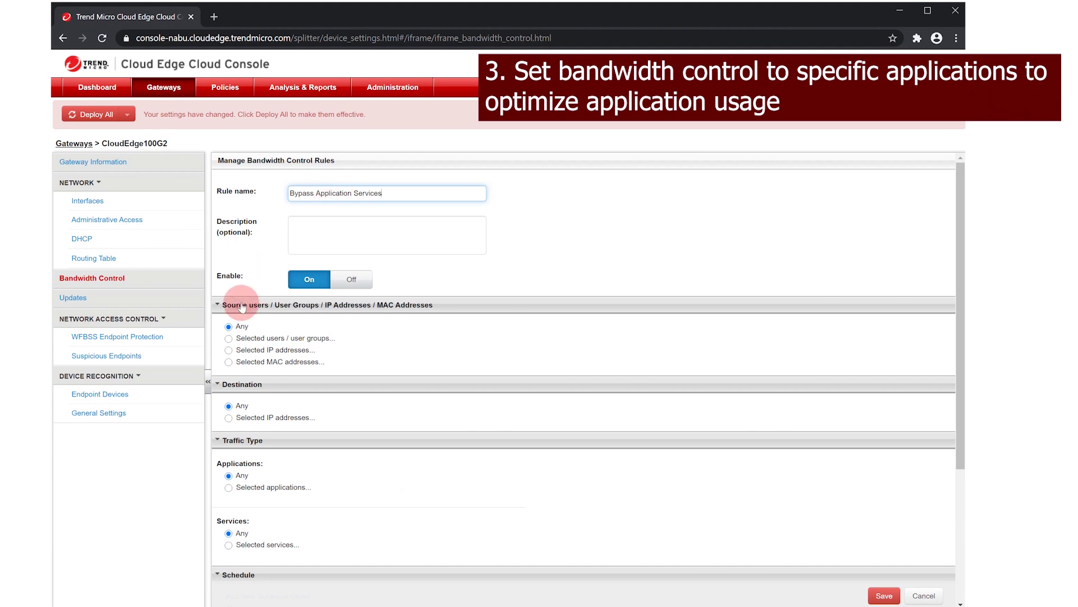
scroll(228, 440, "down", 1)
scroll(227, 441, "down", 1)
left_click(228, 424)
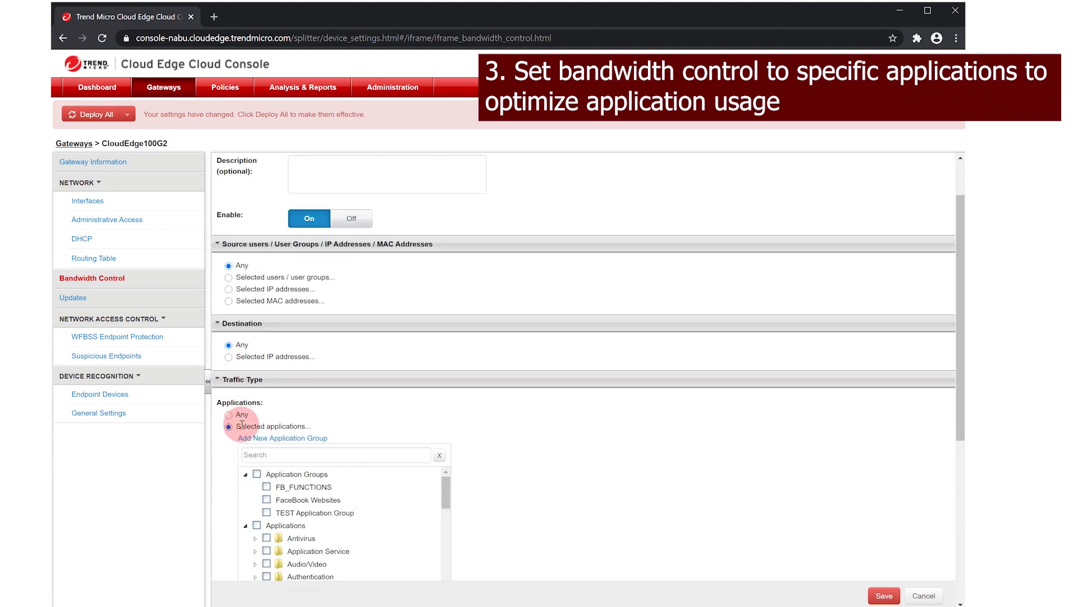
scroll(248, 440, "down", 1)
scroll(242, 446, "down", 2)
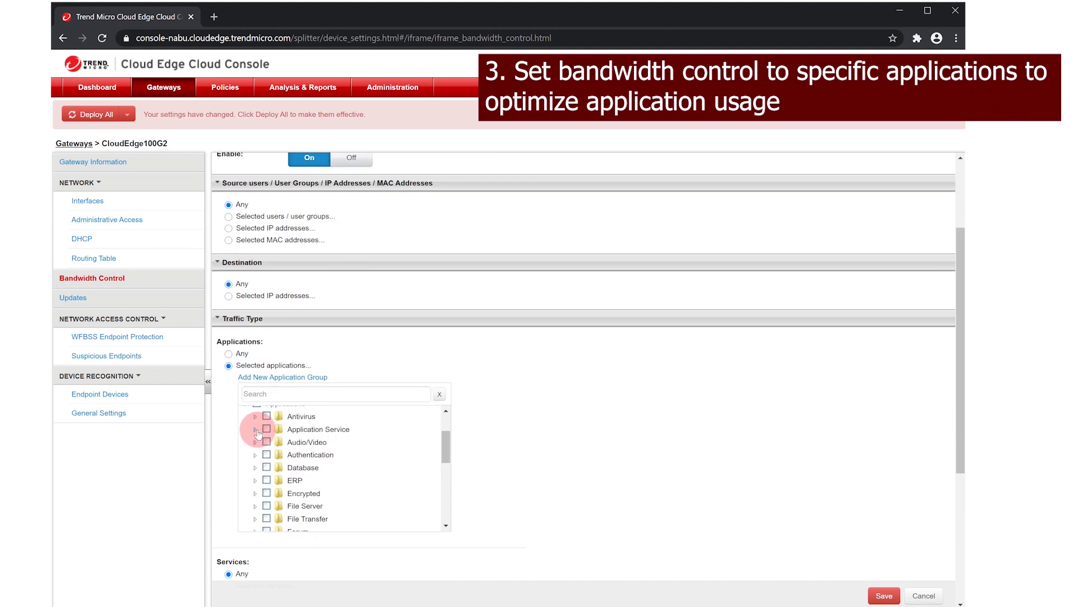
left_click(257, 430)
left_click(266, 430)
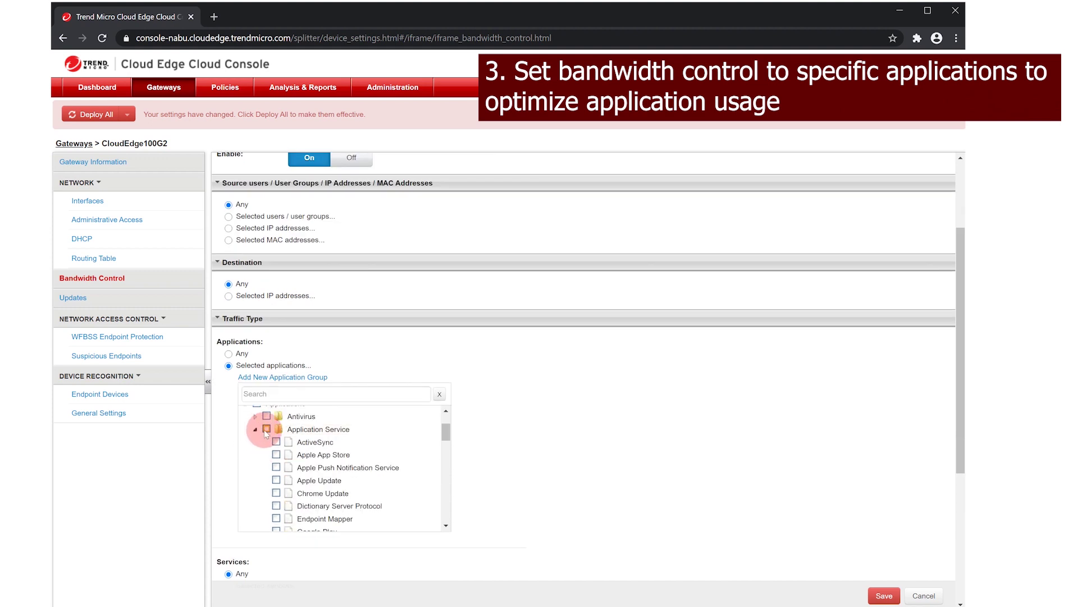
scroll(252, 452, "down", 1)
scroll(250, 459, "down", 3)
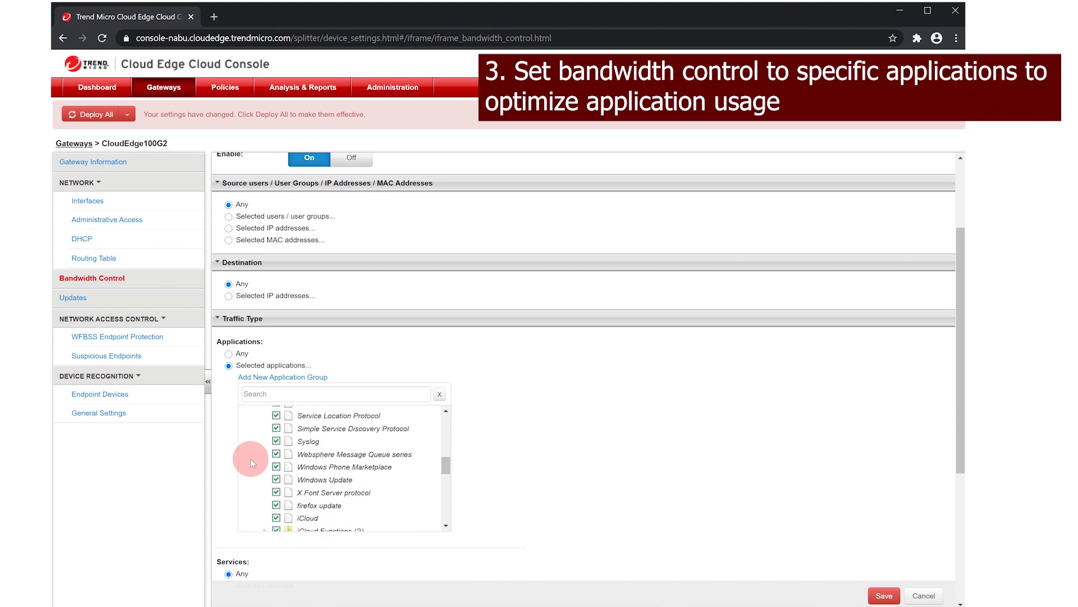
scroll(251, 461, "down", 3)
scroll(515, 463, "down", 2)
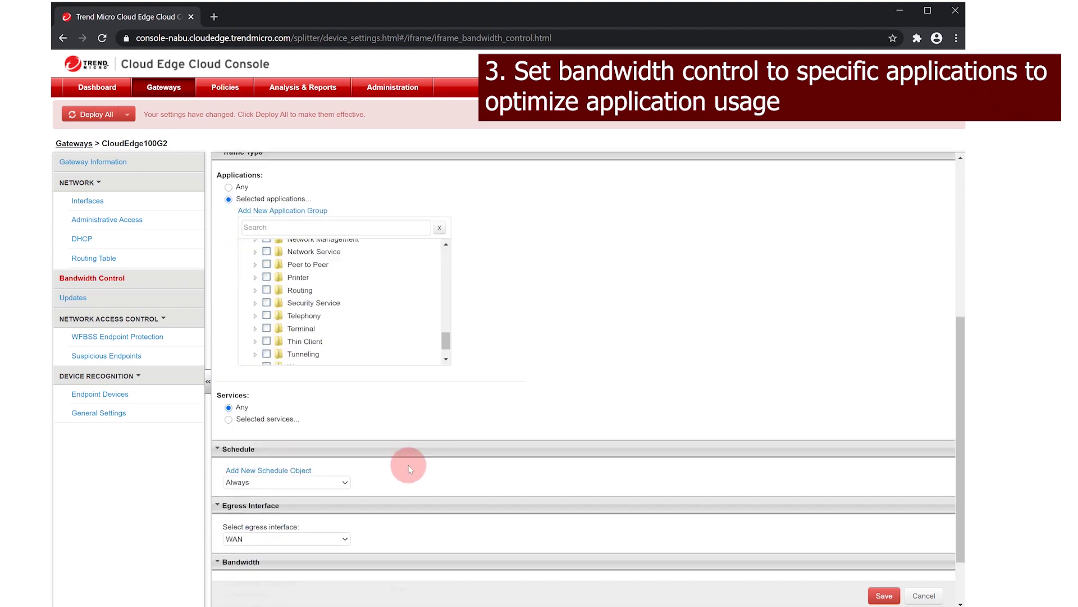
scroll(409, 464, "down", 1)
Step: Set guaranteed bandwidth 1 Mbps and maximum 3 Mbps, then save the rule
left_click(403, 519)
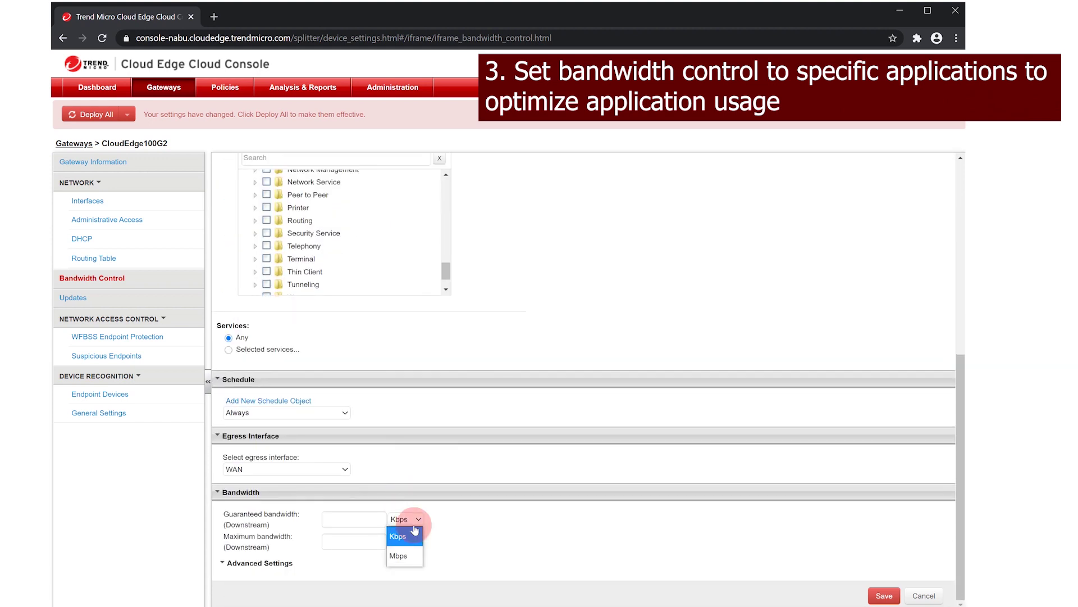
left_click(405, 556)
type("1")
left_click(408, 543)
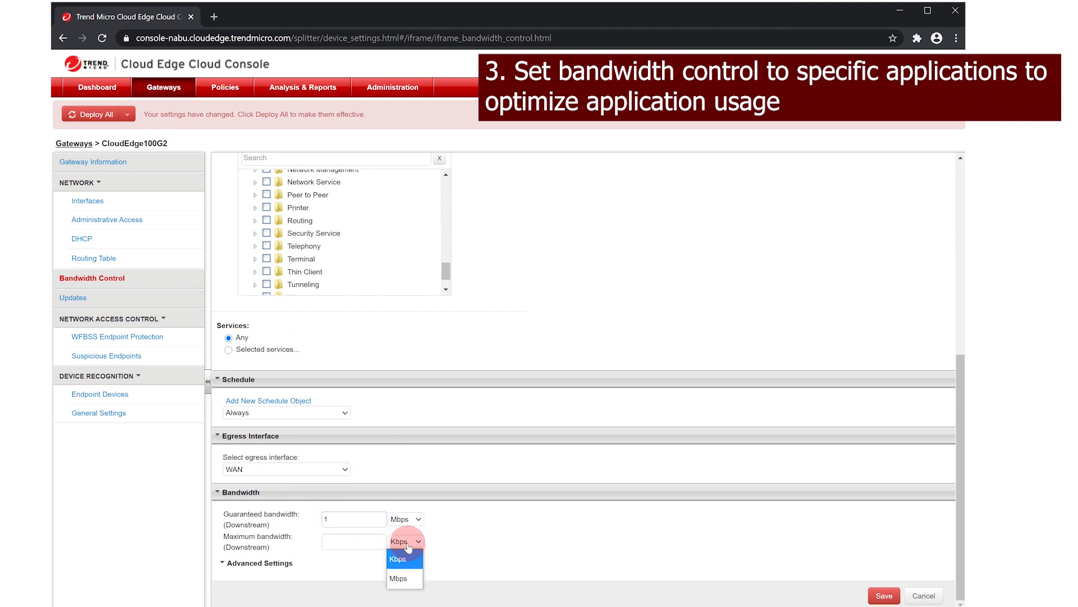
left_click(405, 576)
left_click(371, 544)
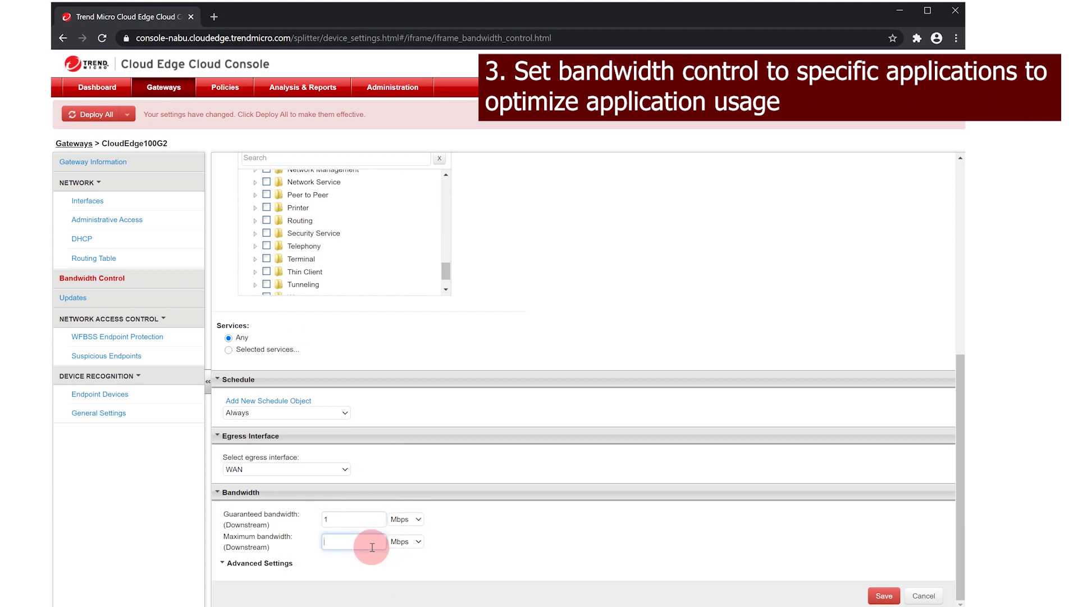
type("3")
left_click(576, 546)
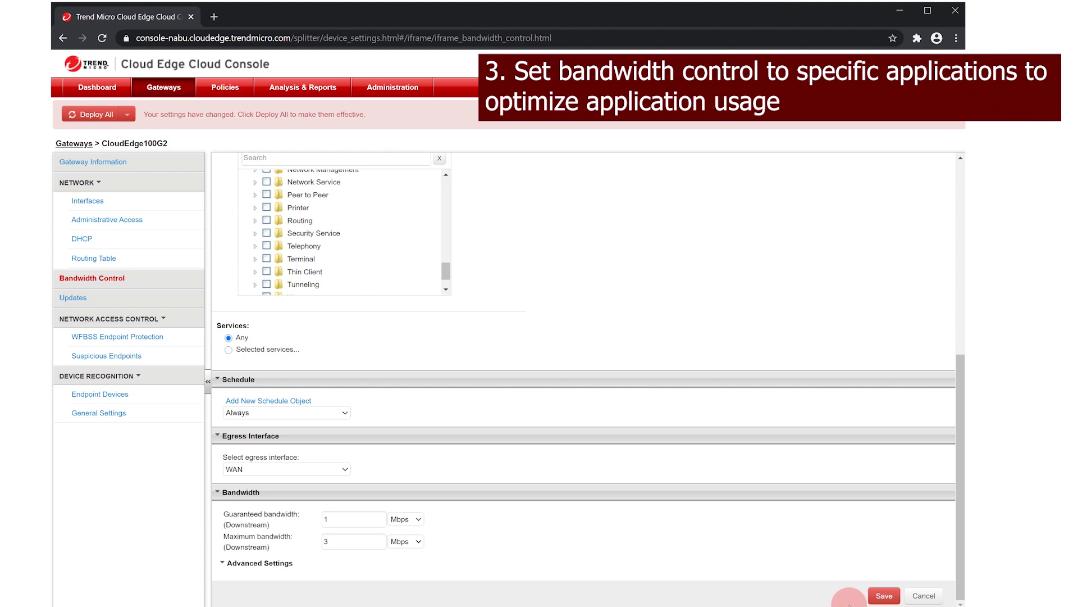
left_click(881, 595)
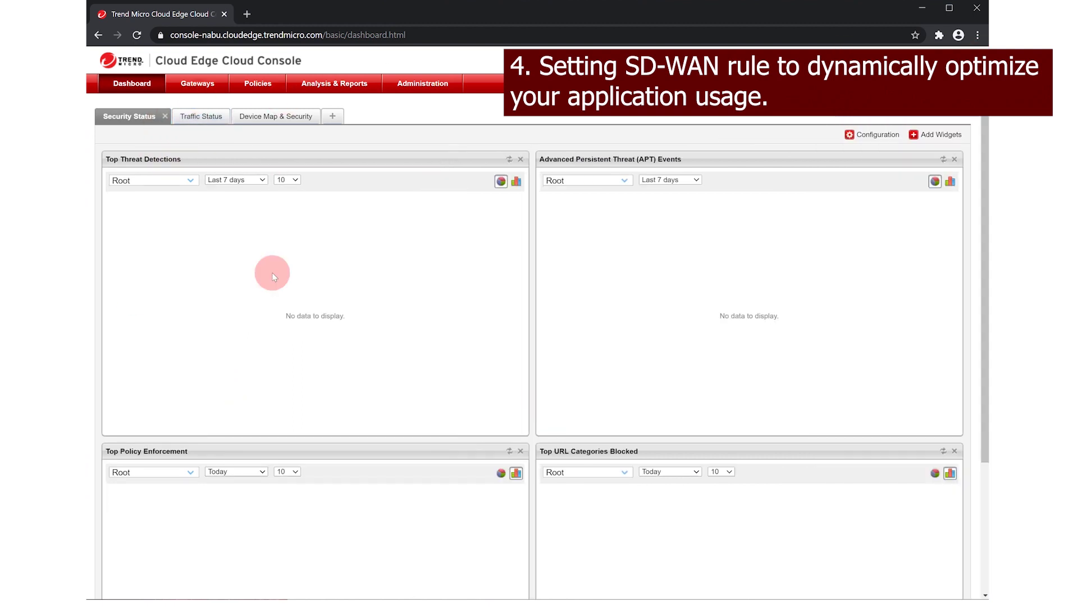
Step: Go to Gateways and view the CloudEdge_01 gateway's settings
left_click(193, 85)
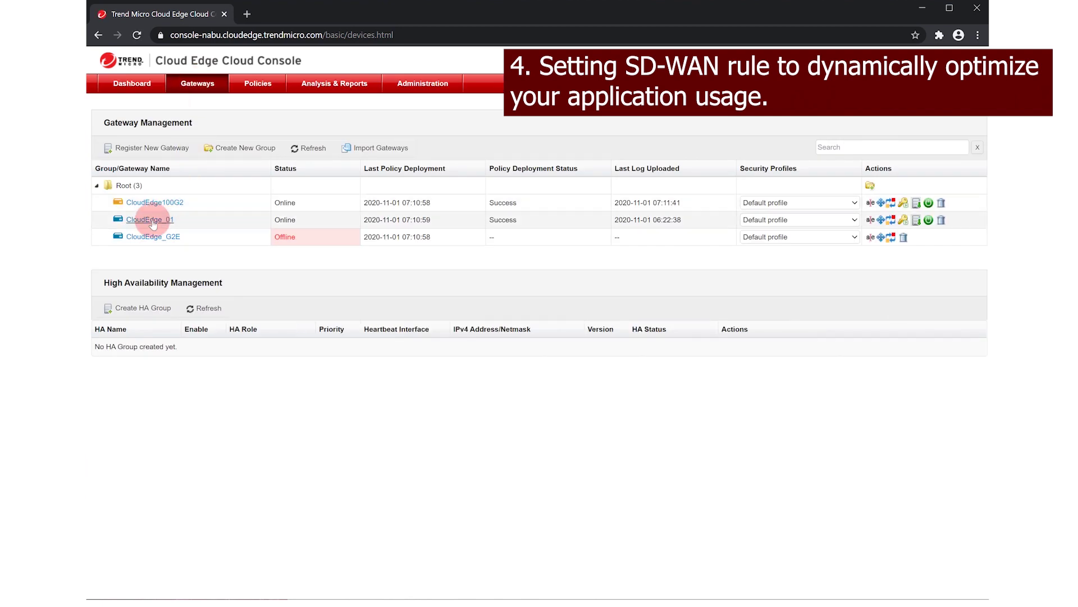
left_click(152, 220)
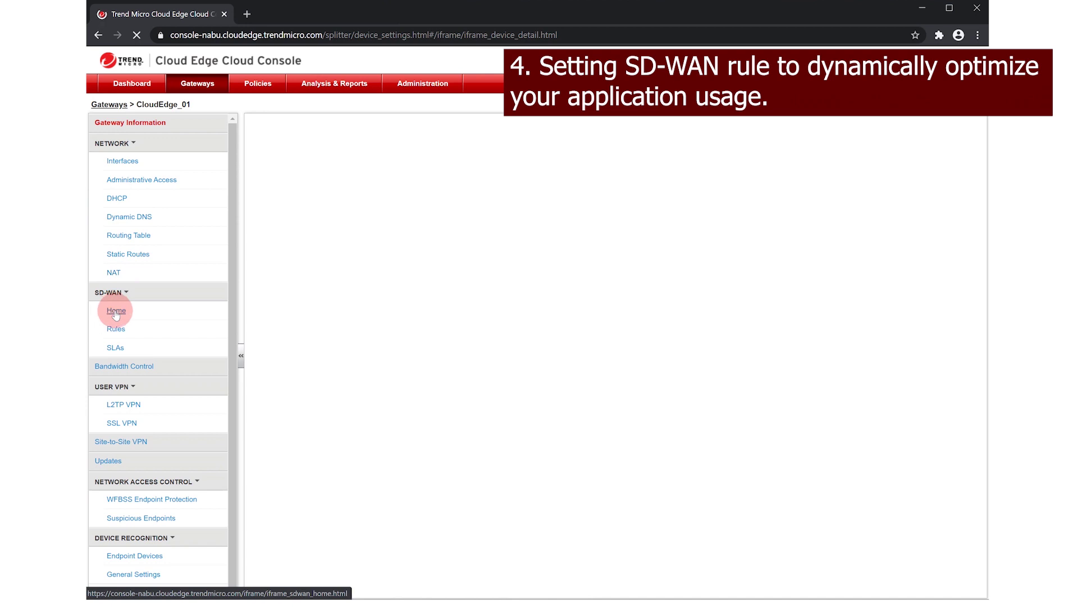
Step: Review CloudEdge_01's SD-WAN Home, Rules and SLAs pages
left_click(115, 311)
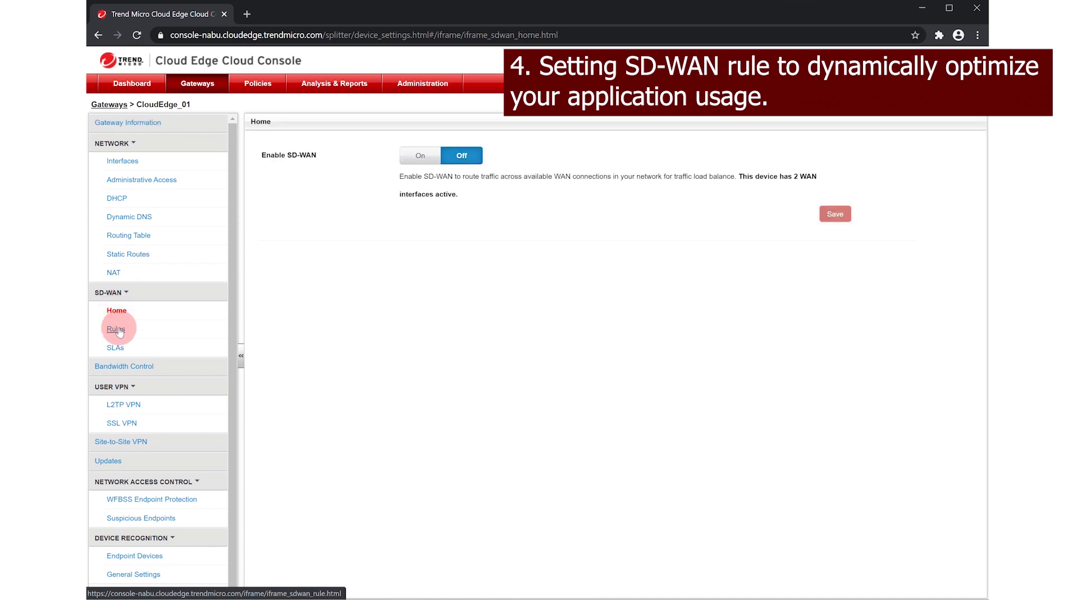
left_click(118, 329)
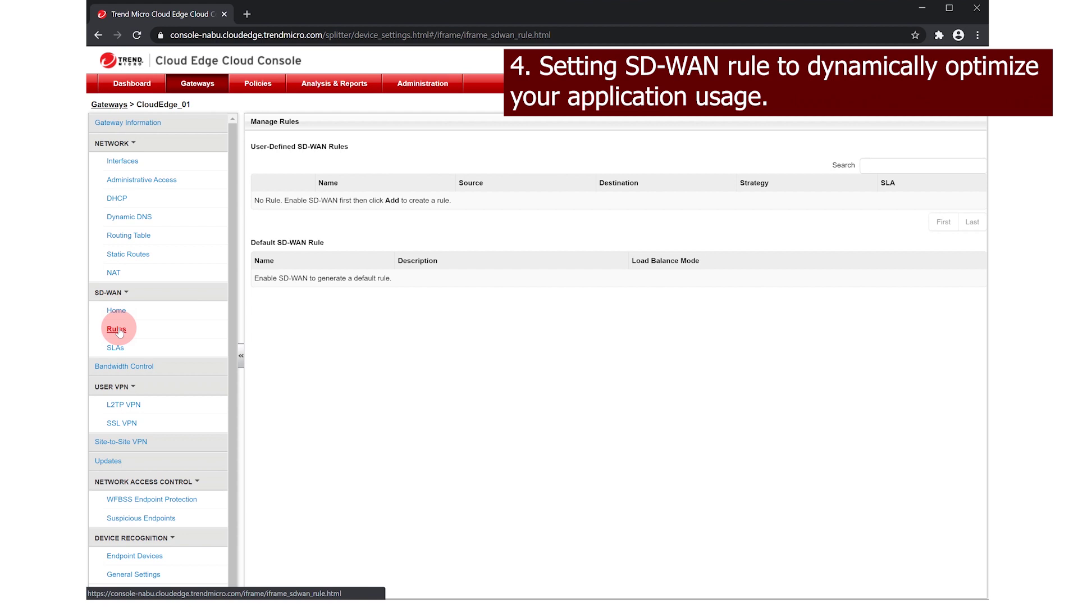
left_click(116, 348)
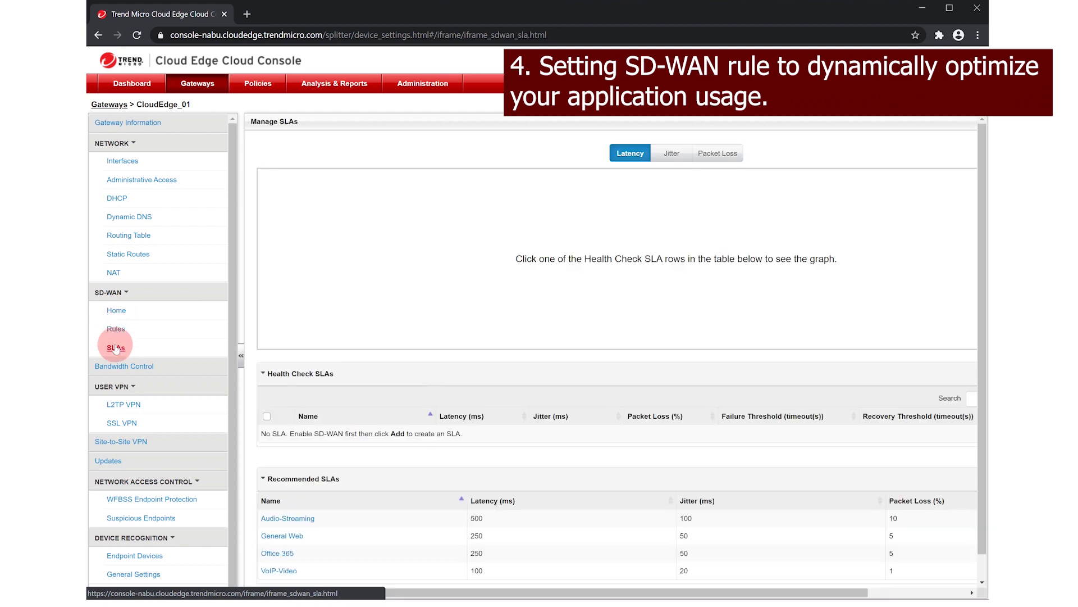